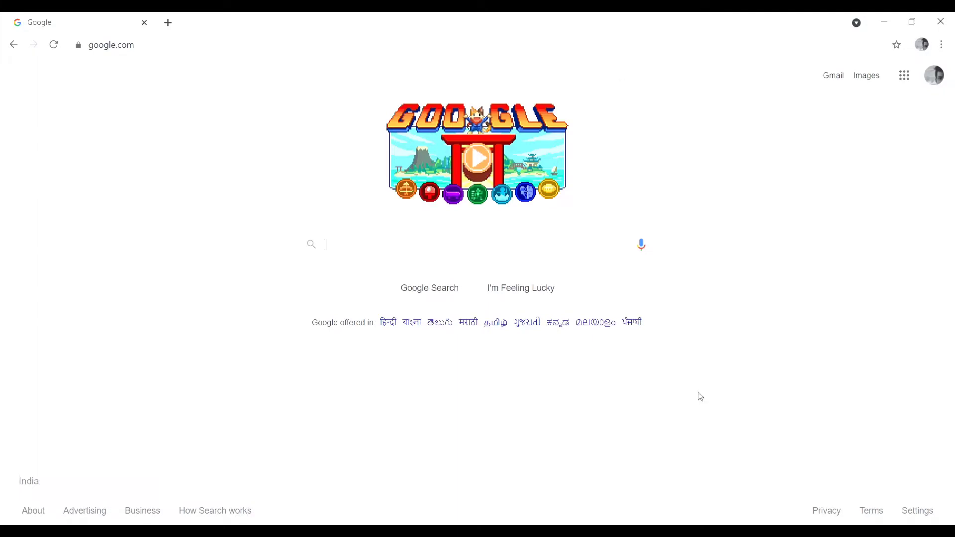
- Search Google for 'krew guru' and open the official Krew Guru website
click(481, 244)
text(krew)
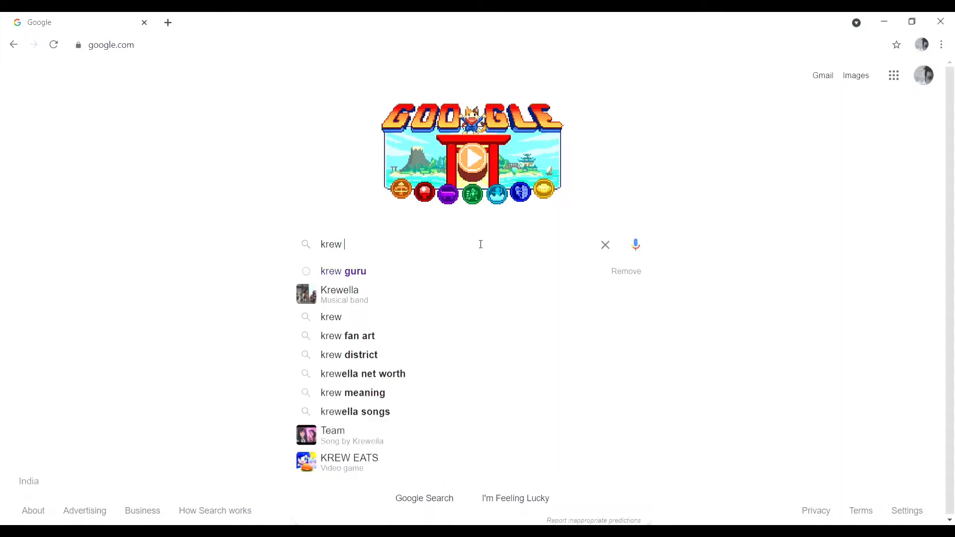
text( gur)
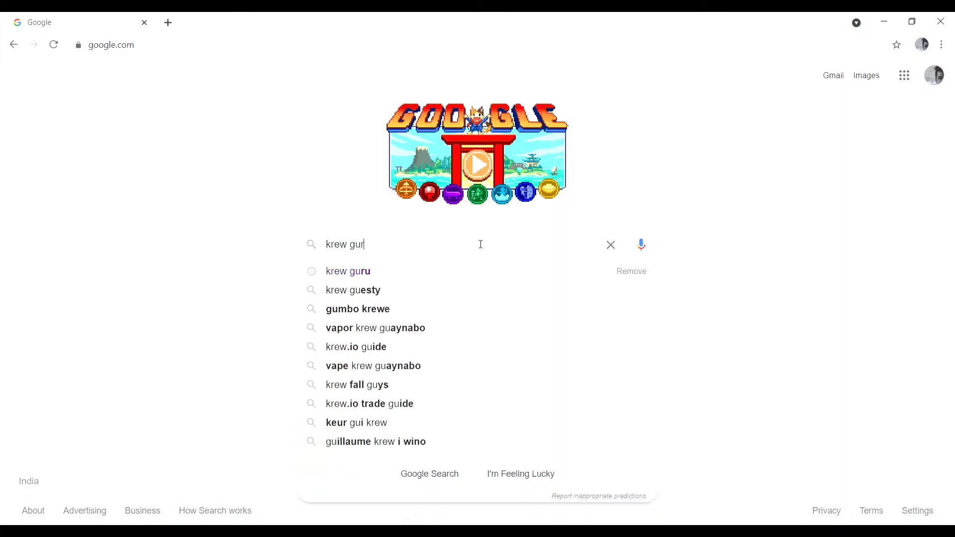
text(u)
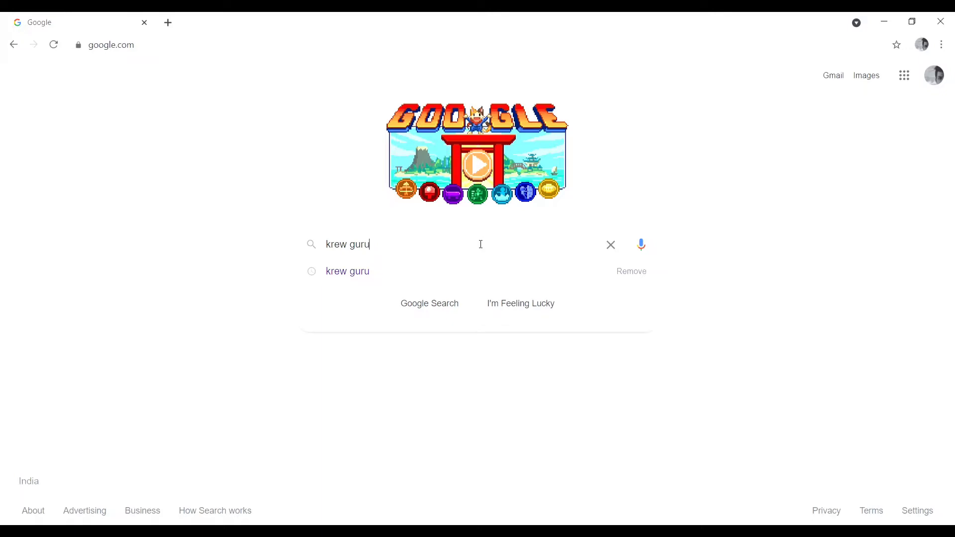
key(Return)
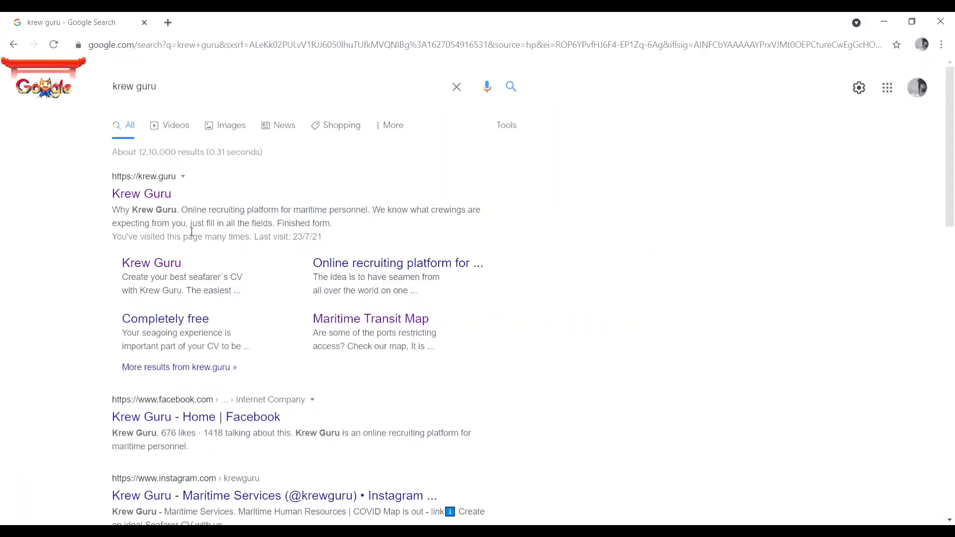
click(152, 196)
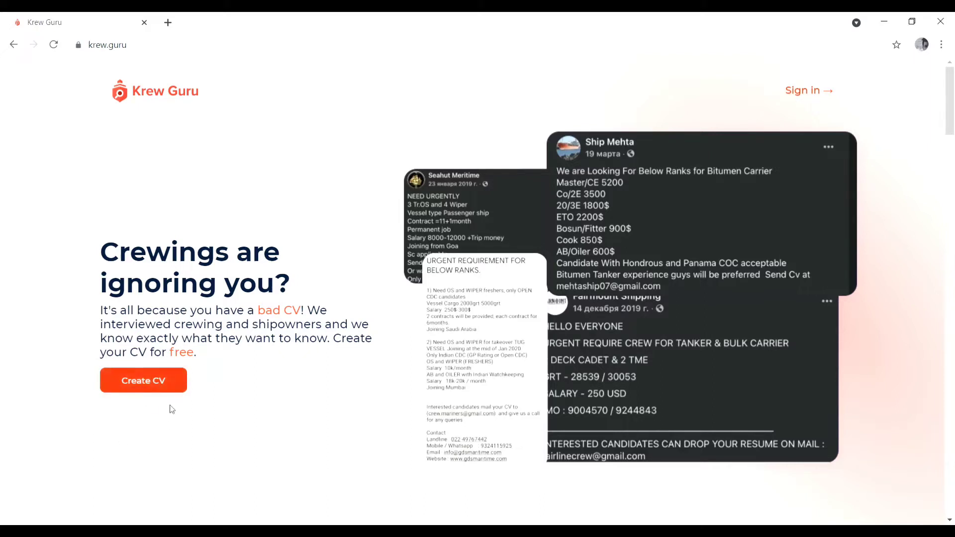
- Start a free CV and set the login phone country code to India +91
click(154, 383)
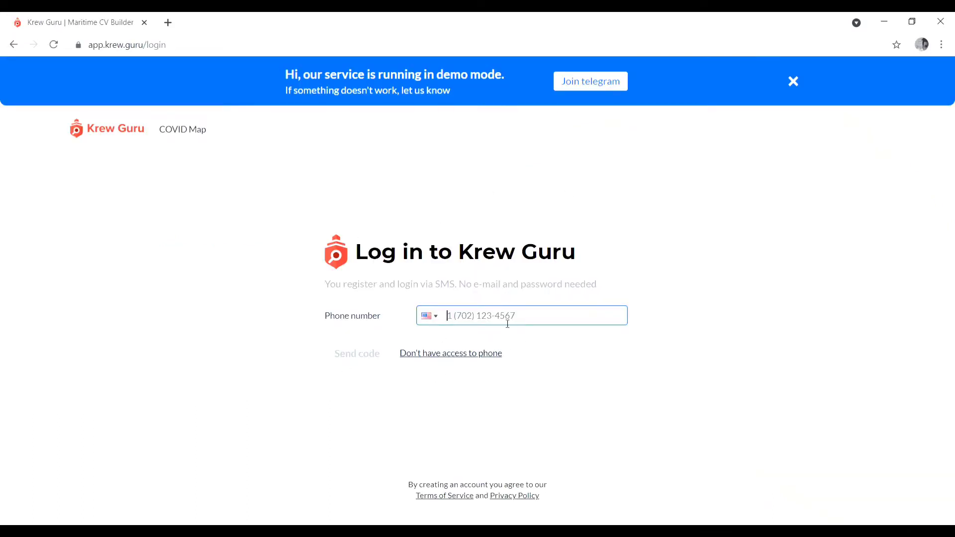
click(438, 321)
text(ind)
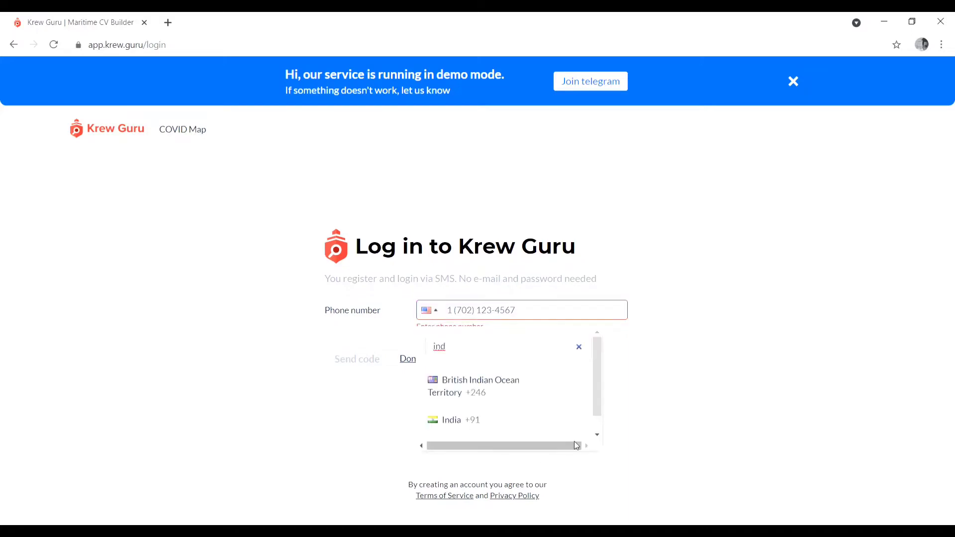
click(598, 436)
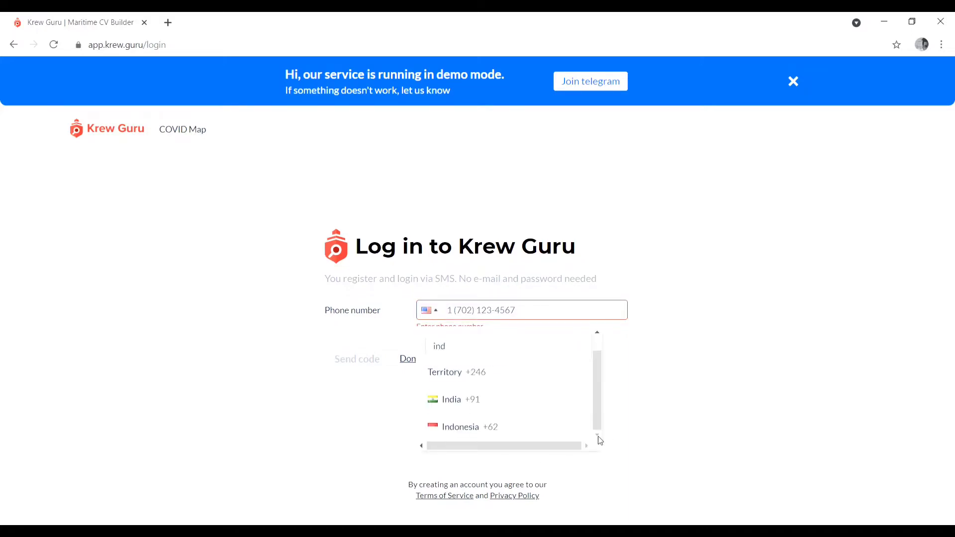
click(497, 351)
key(BackSpace)
key(BackSpace)
key(BackSpace)
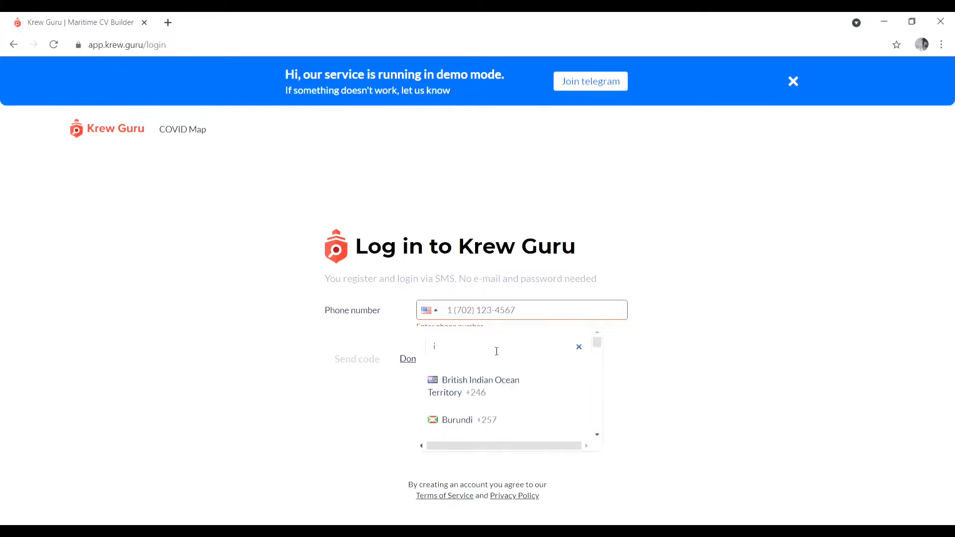
text(inf)
key(BackSpace)
text(d)
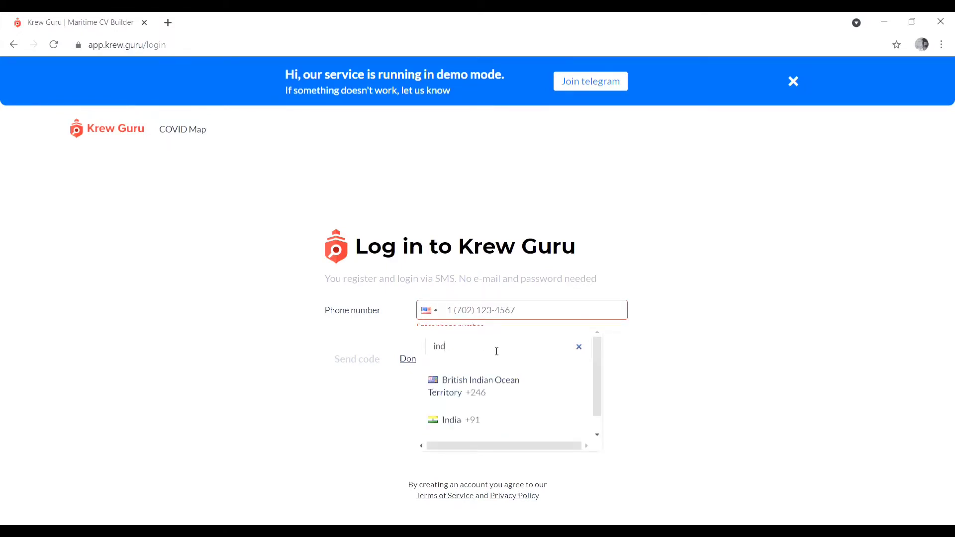
click(466, 433)
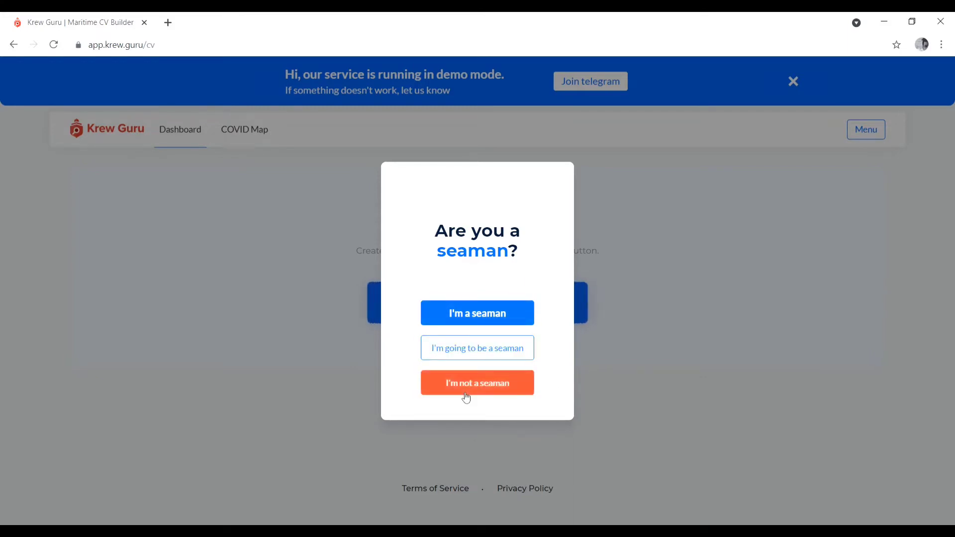
- Answer 'I'm going to be a seaman' and create the first CV
click(486, 355)
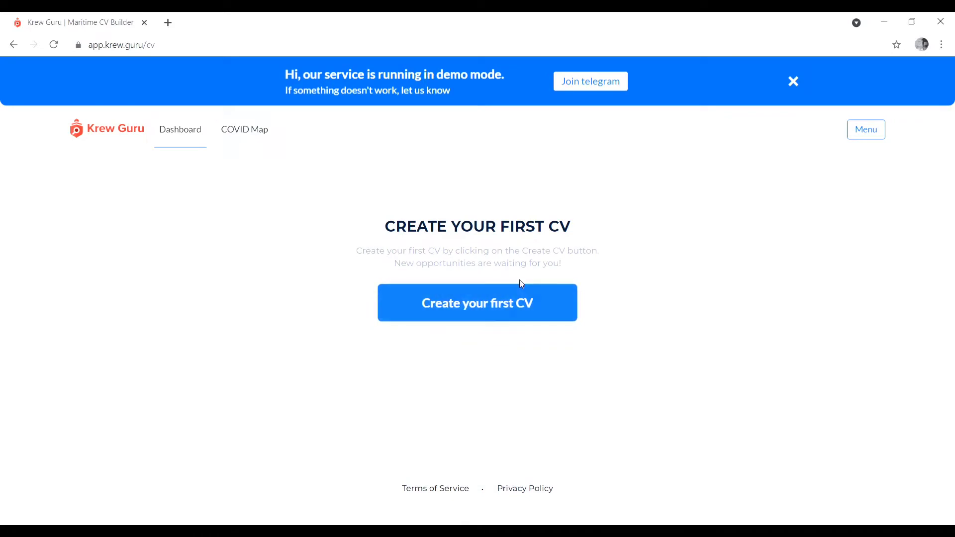
click(485, 311)
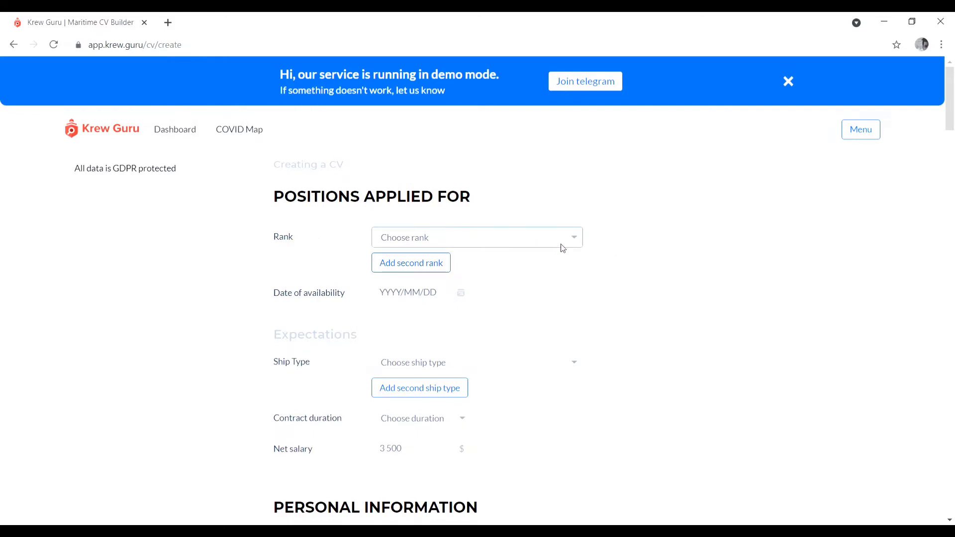
- Choose Second Officer as the rank, available from 23 July 2021
click(576, 244)
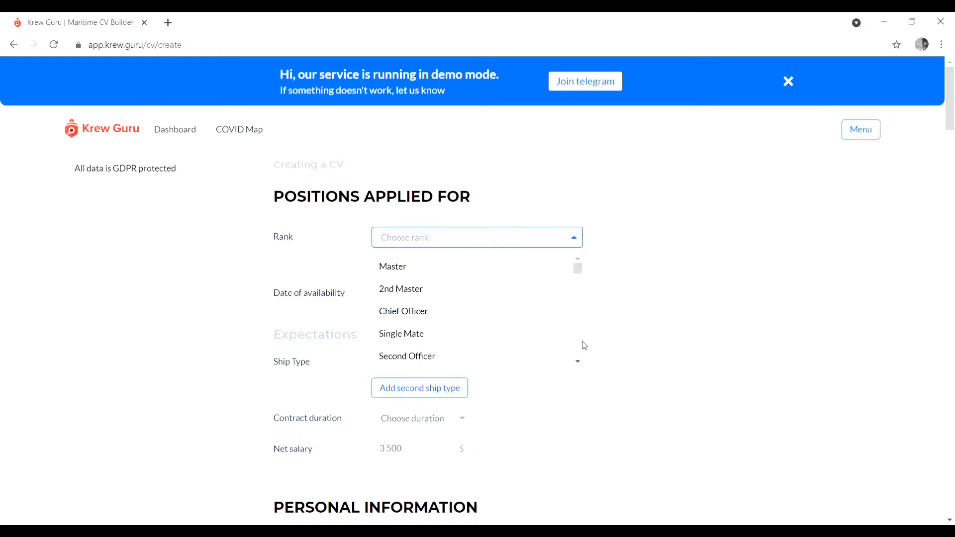
scroll(578, 364, down, 3)
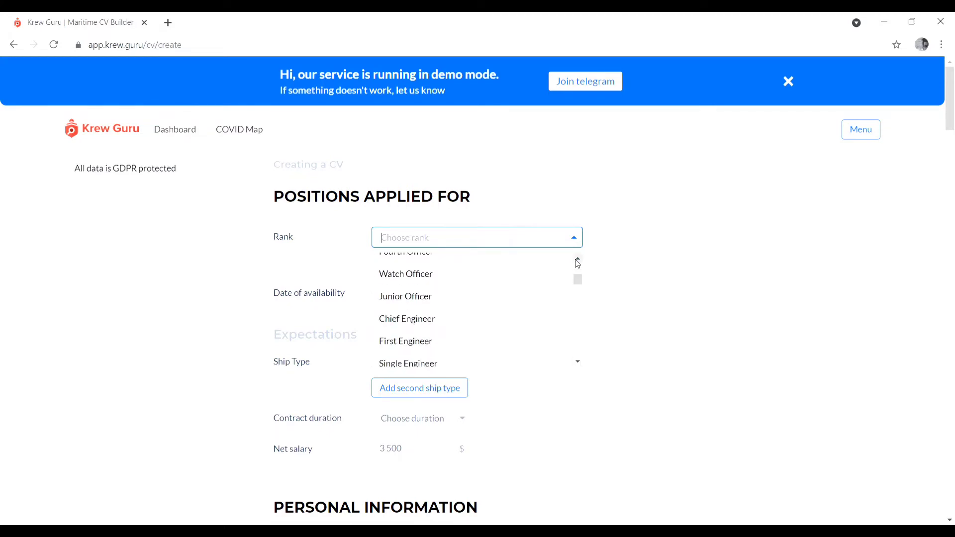
scroll(579, 262, up, 2)
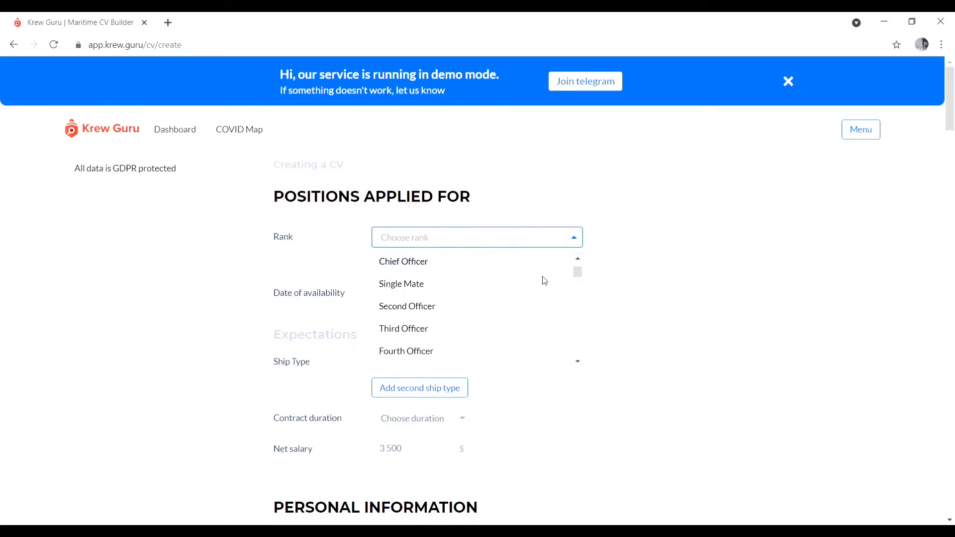
click(502, 313)
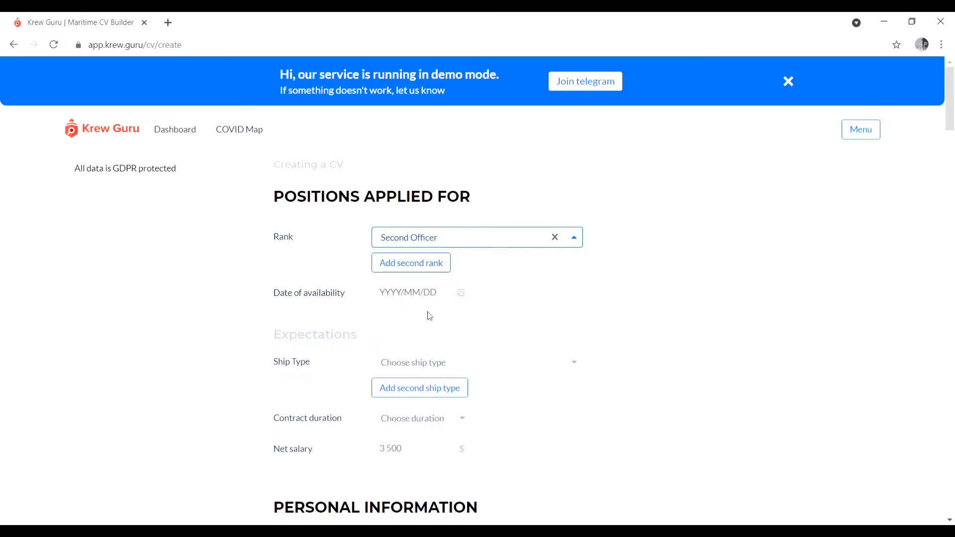
click(464, 294)
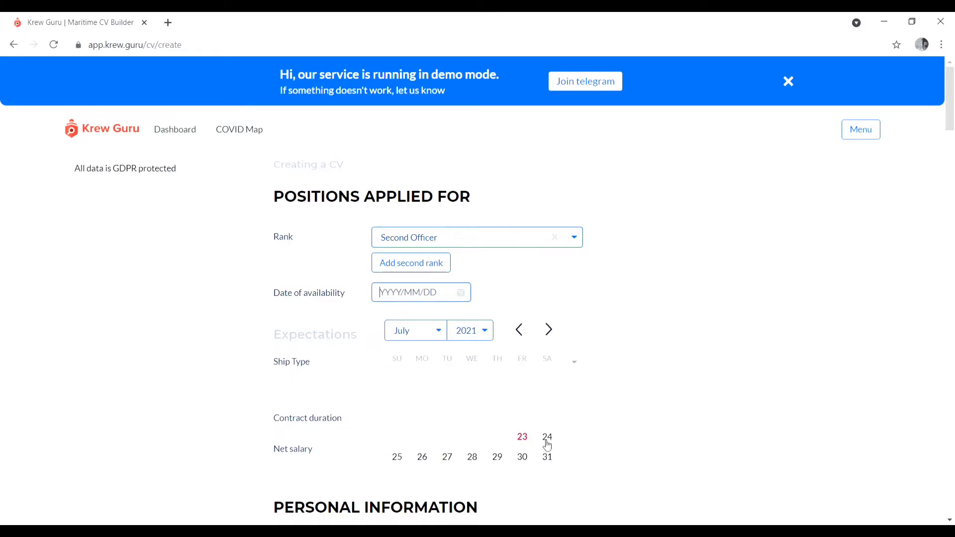
click(527, 439)
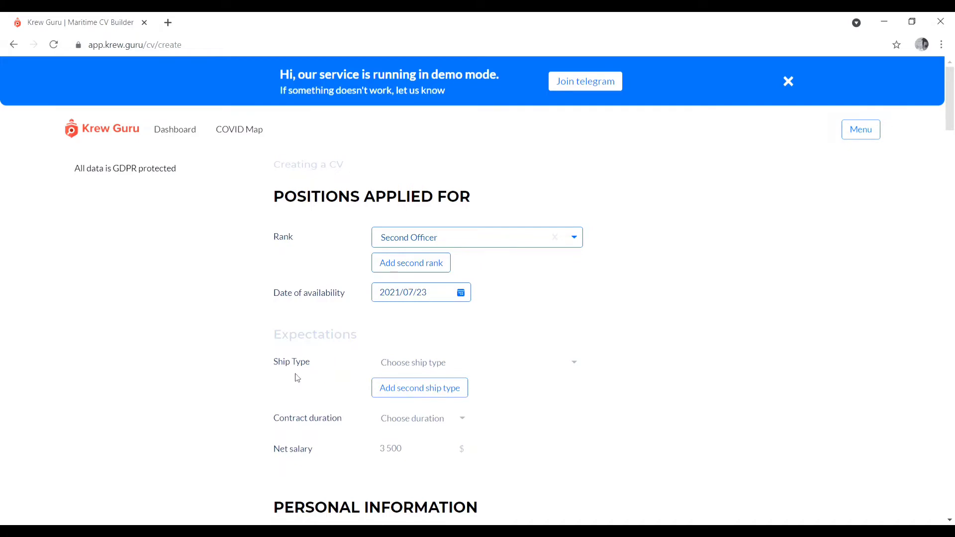
- Set the ship type to Sailing Ship by filtering with 'sa'
click(574, 367)
click(577, 487)
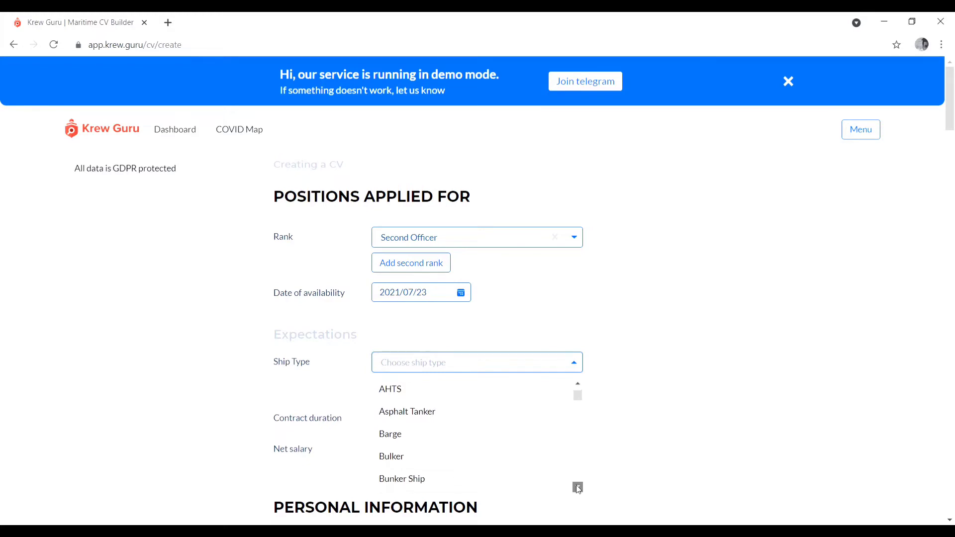
scroll(578, 487, down, 5)
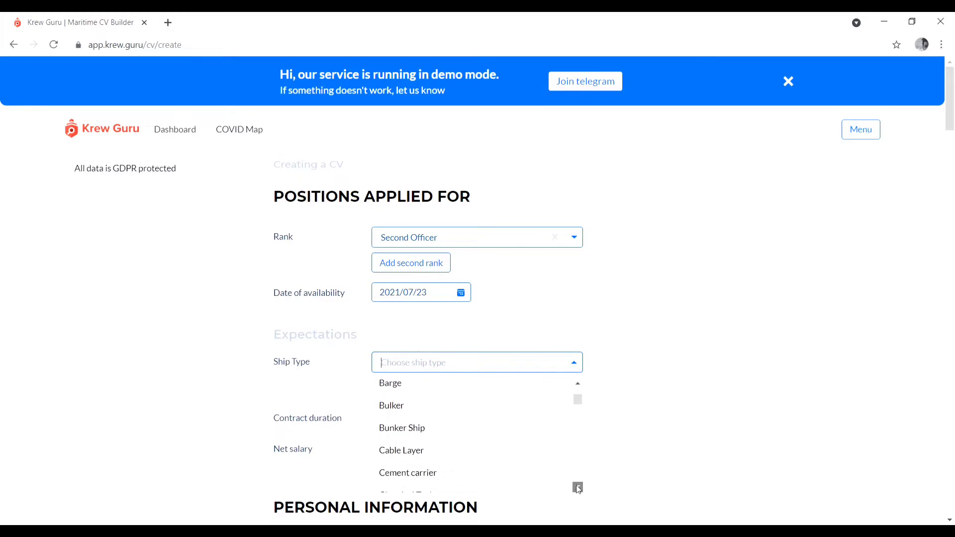
click(474, 367)
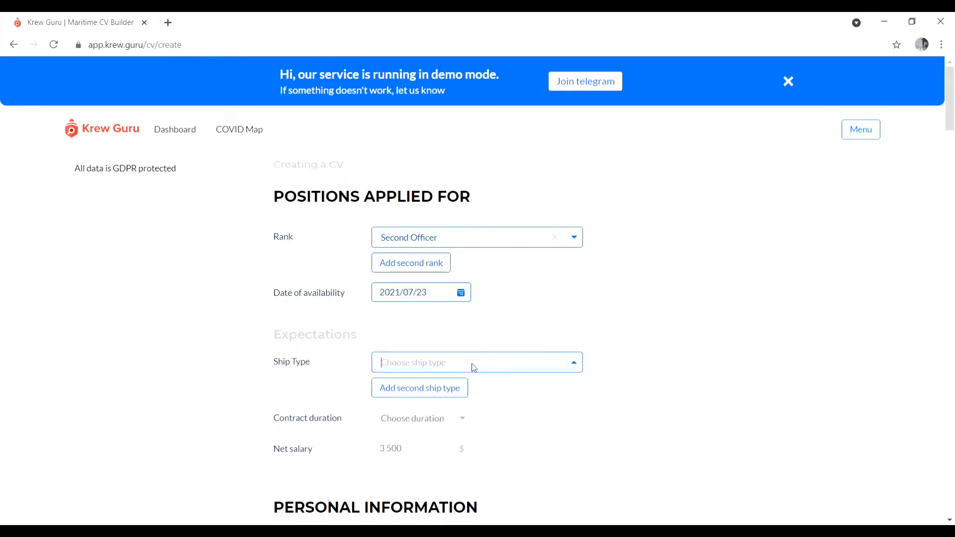
text(sa)
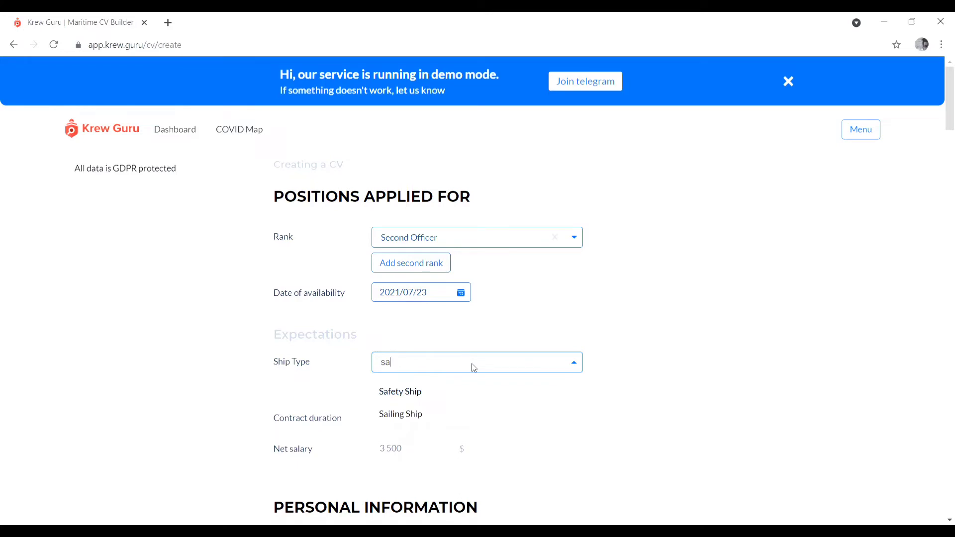
click(458, 417)
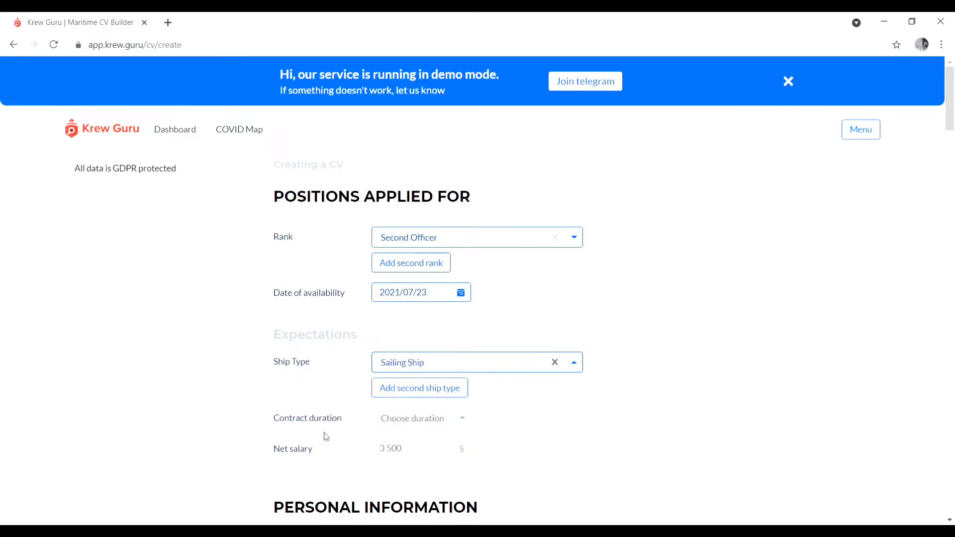
- Set the contract duration to 8 months and the net salary to 3 000
click(462, 426)
click(467, 517)
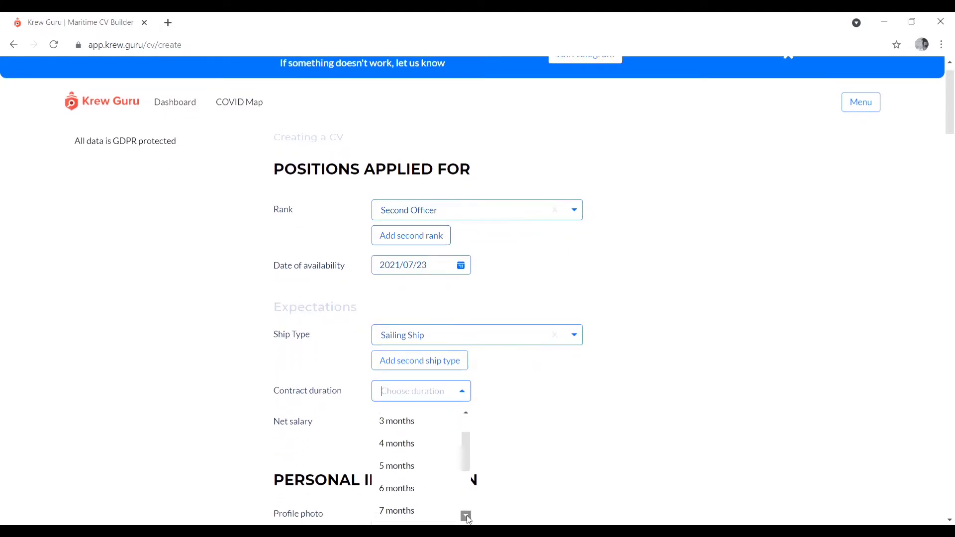
click(467, 518)
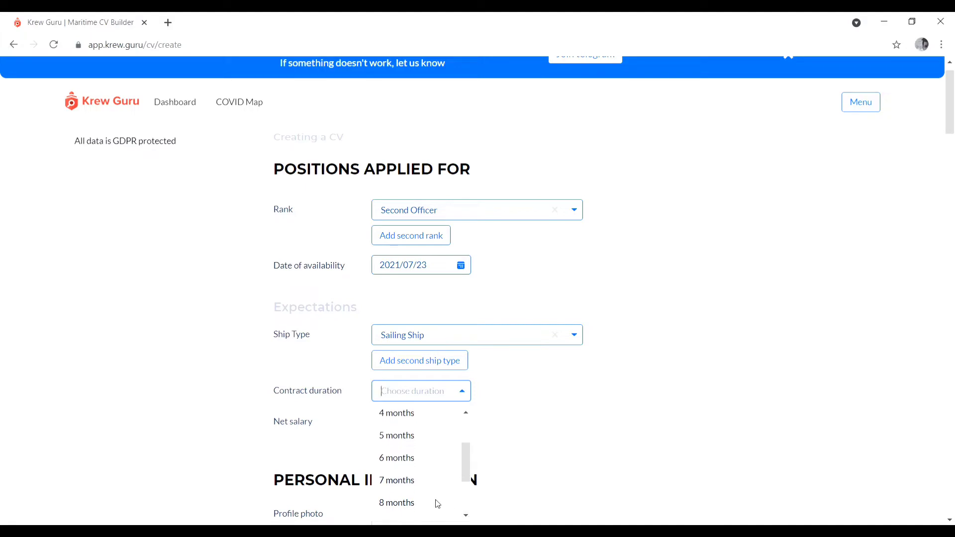
click(432, 503)
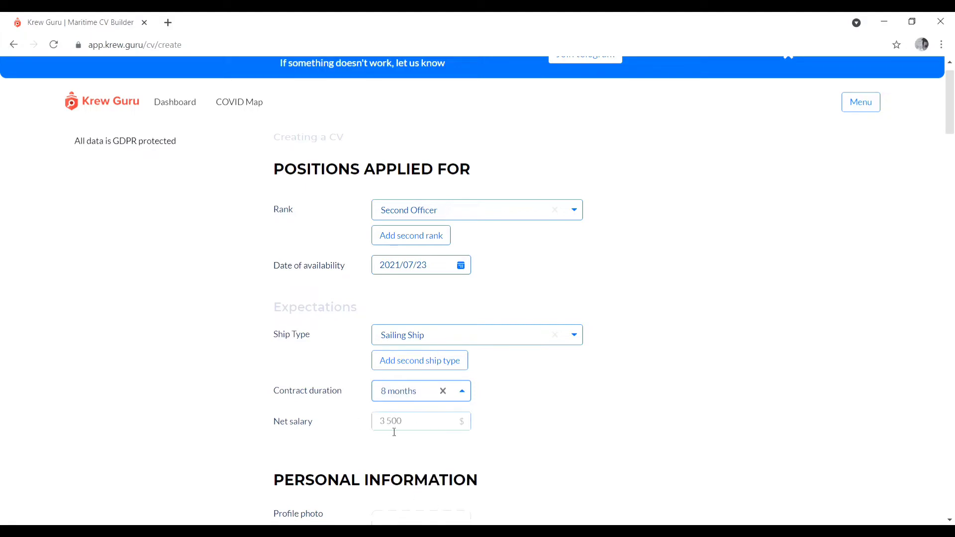
click(440, 431)
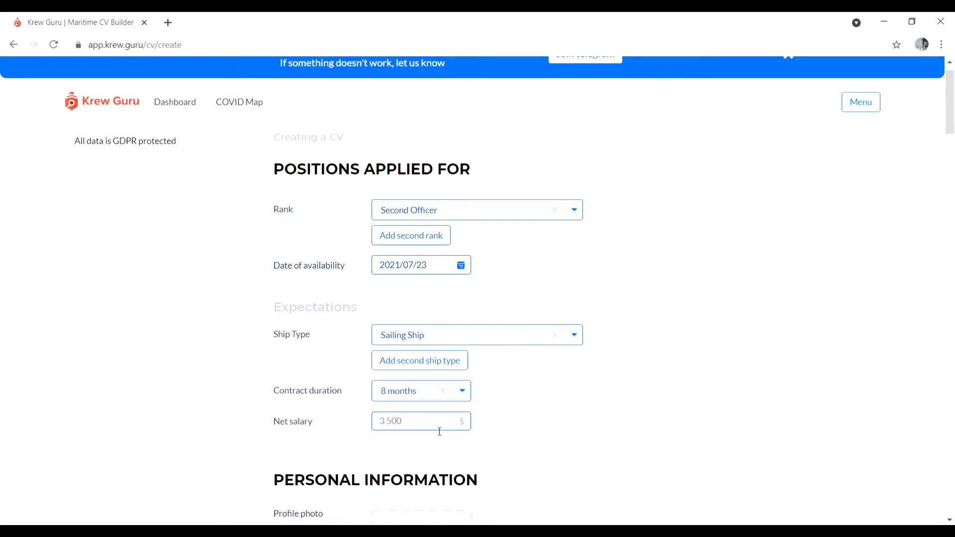
text(3 000)
- Scroll to Personal Information and open the profile photo file picker
scroll(500, 456, down, 4)
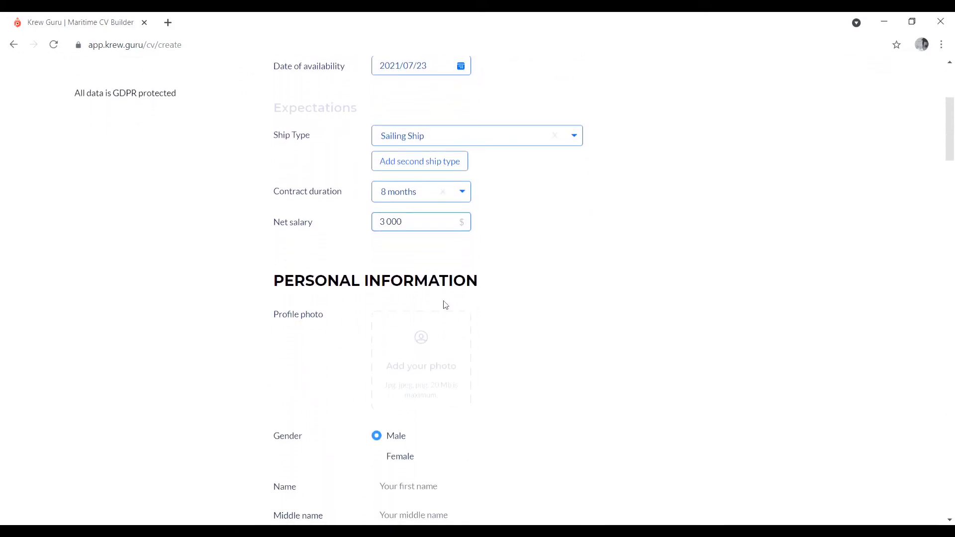
click(422, 381)
- Keep the gender as Male and enter the candidate's first, middle and last name
scroll(948, 521, down, 3)
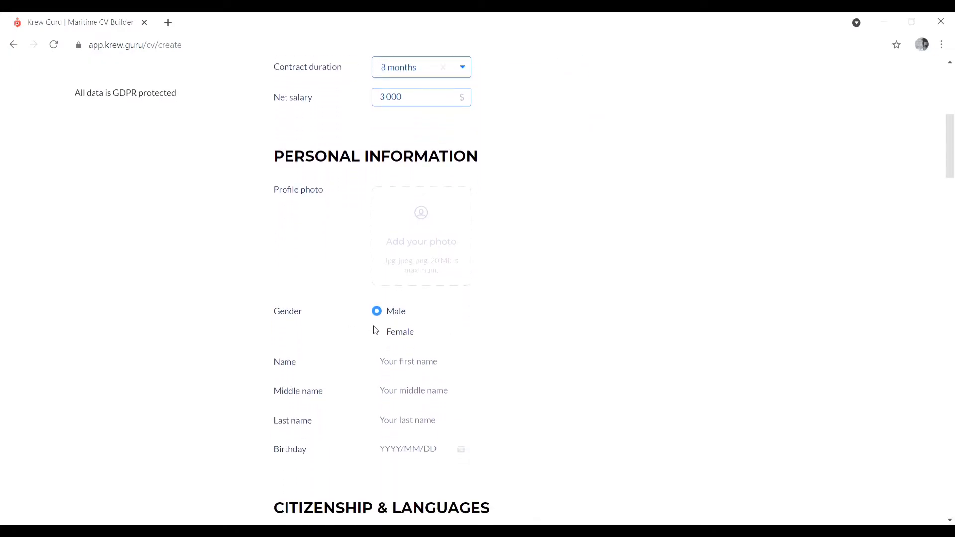
click(376, 331)
click(379, 312)
click(445, 366)
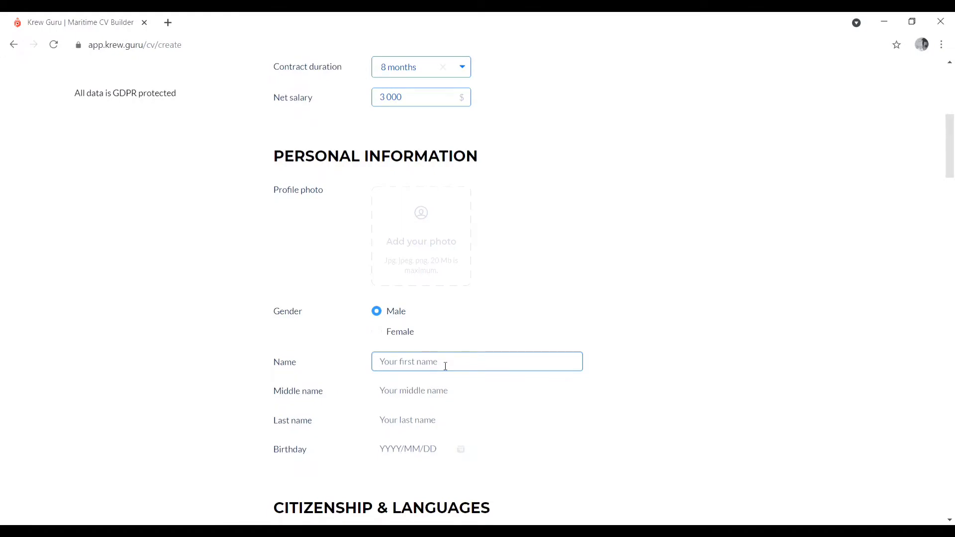
text(martin)
click(444, 396)
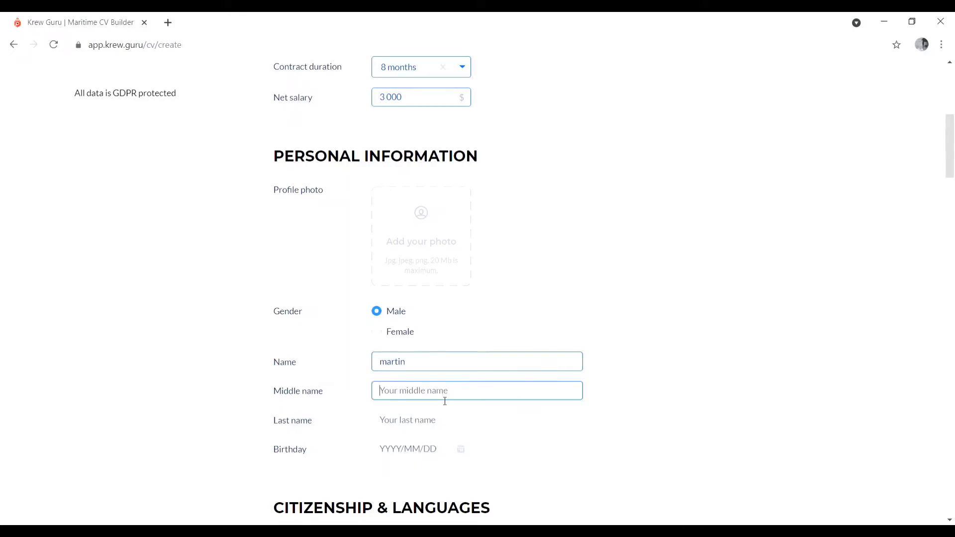
text(jojo)
click(446, 428)
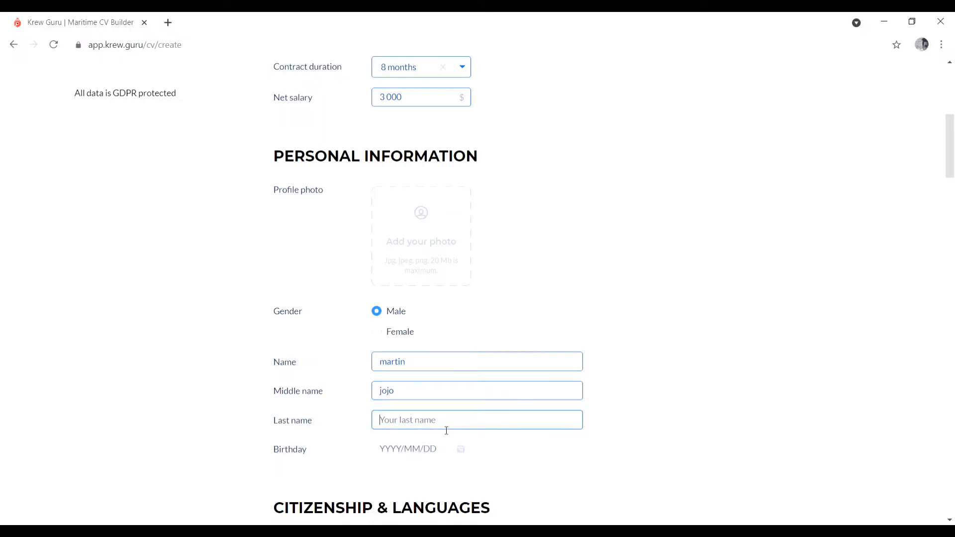
text(sinh)
- Pick 10 July 2003 as the birthday in the date picker
scroll(470, 382, down, 2)
click(468, 381)
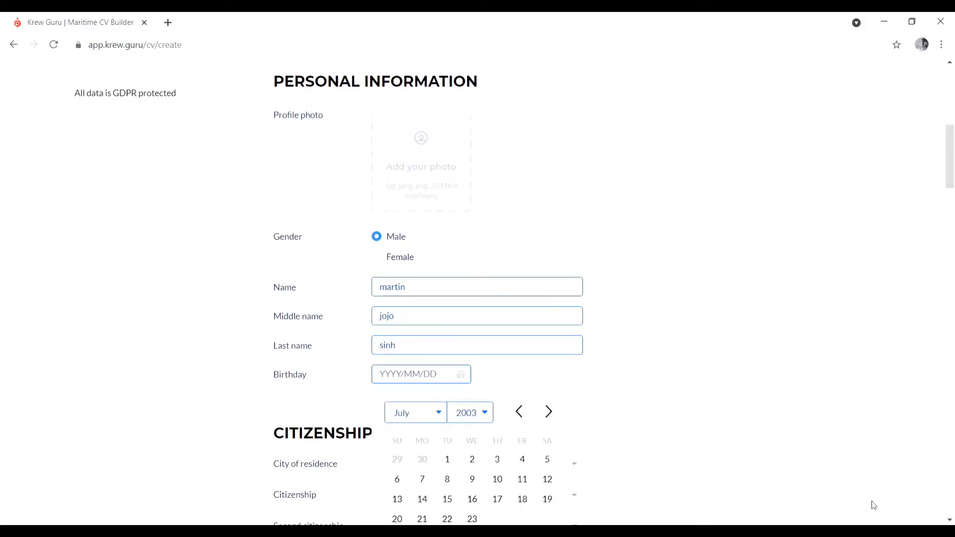
click(509, 486)
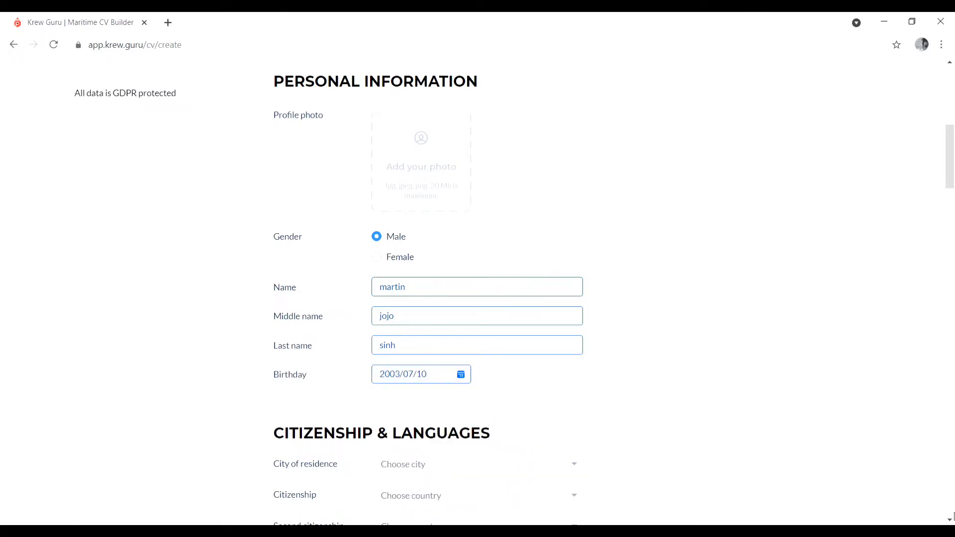
scroll(953, 518, down, 3)
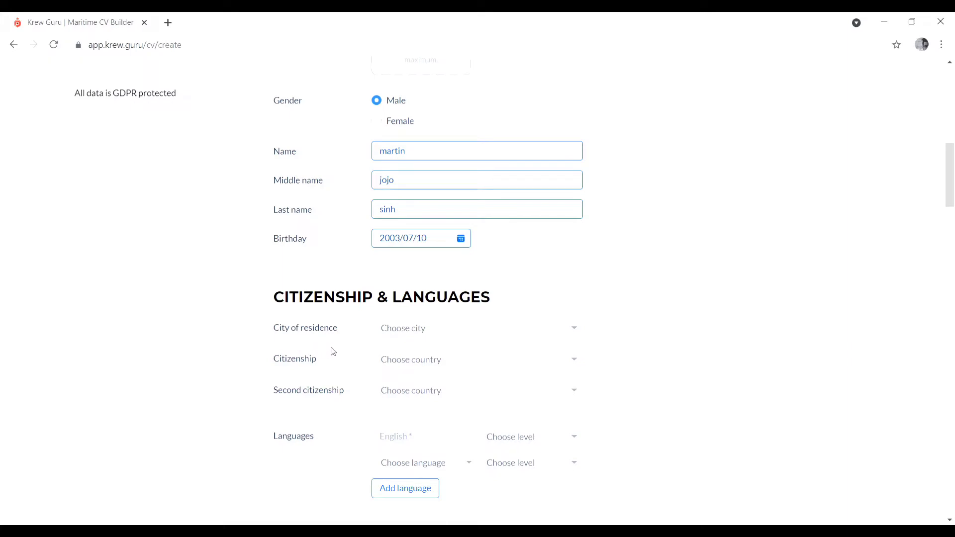
- Set the city of residence to Delhi, India
click(575, 335)
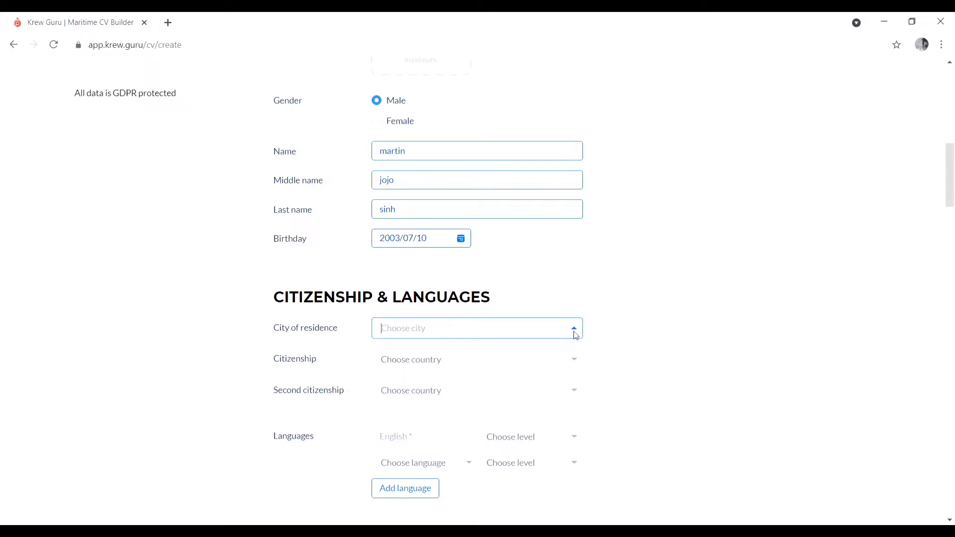
text(de)
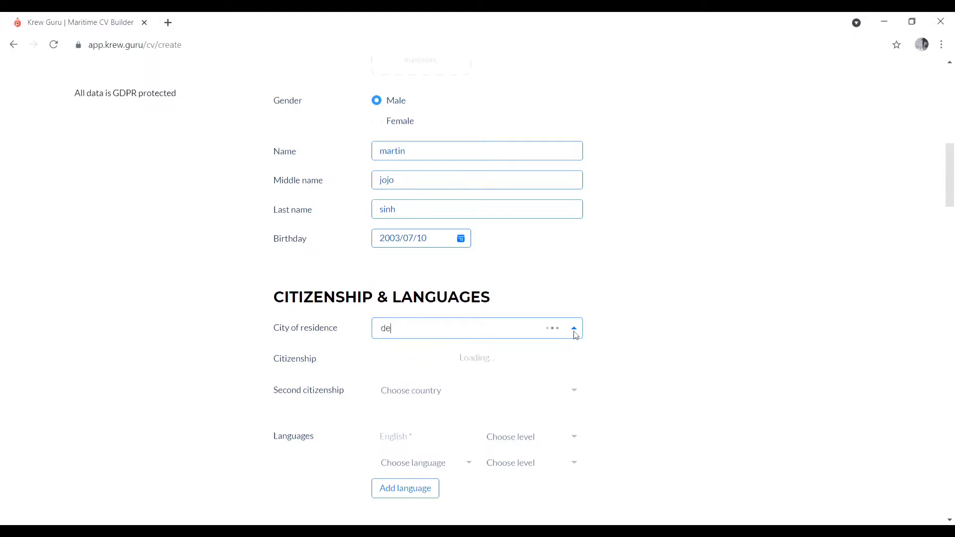
text(lhi)
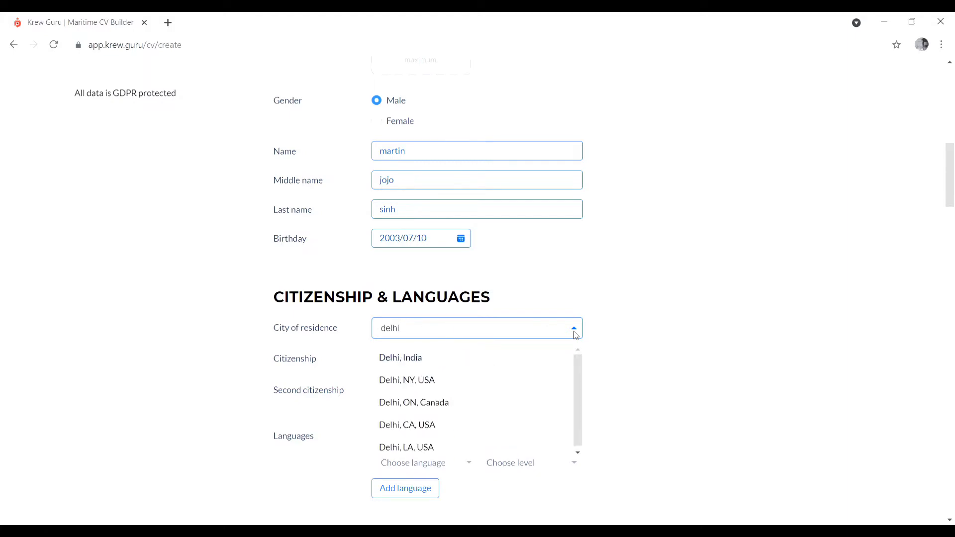
click(520, 363)
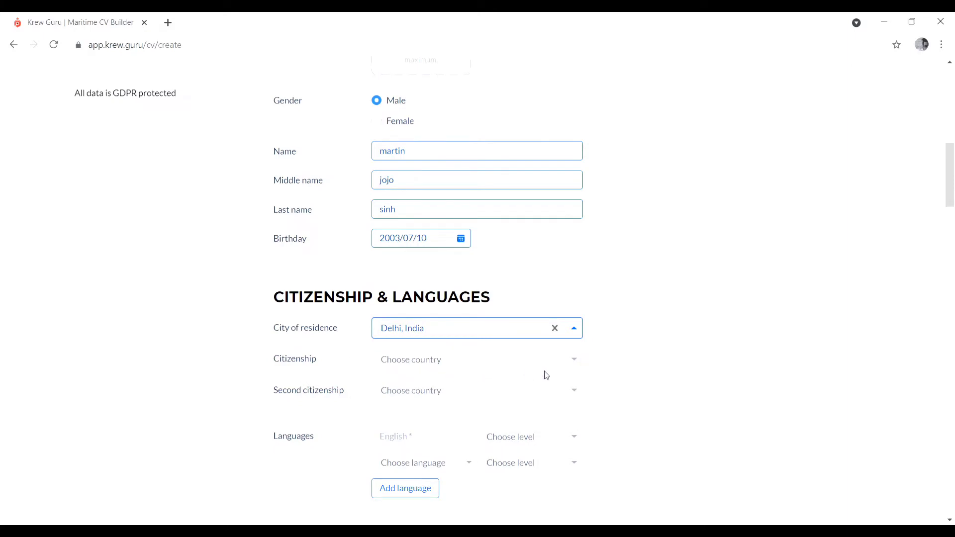
- Set the citizenship to India
click(575, 365)
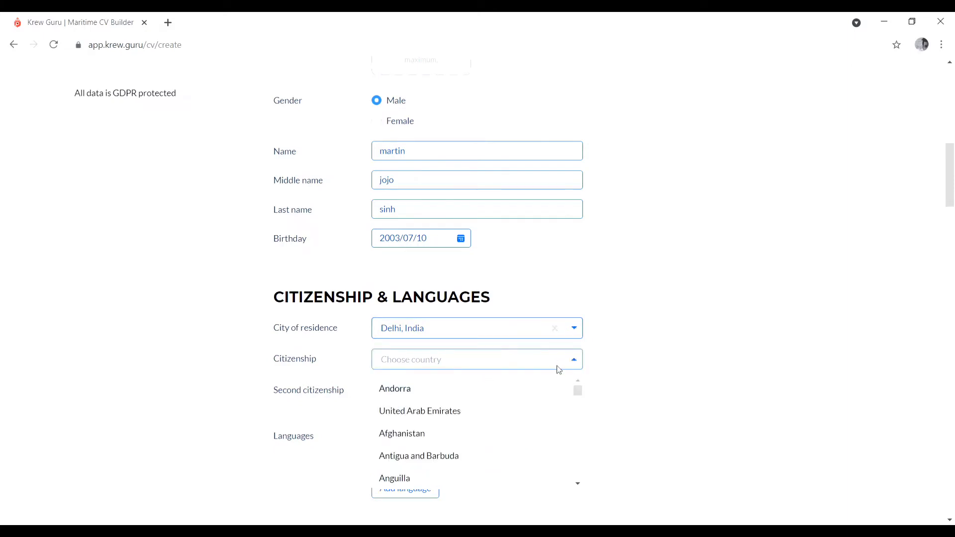
text(in)
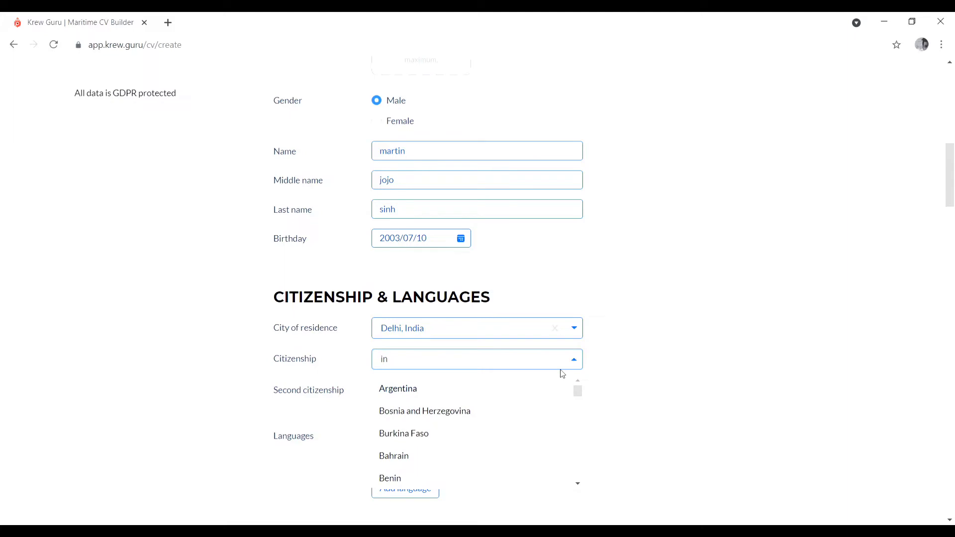
text(d)
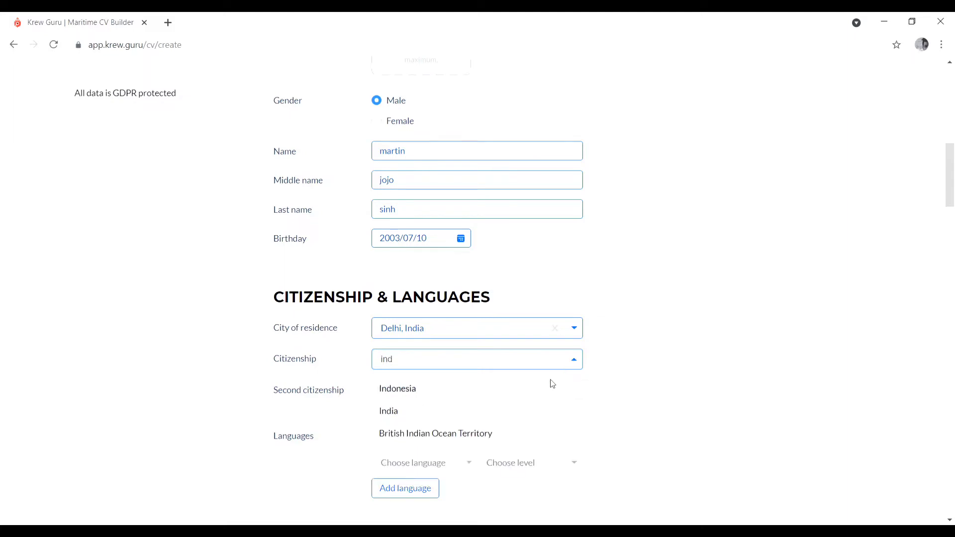
click(504, 414)
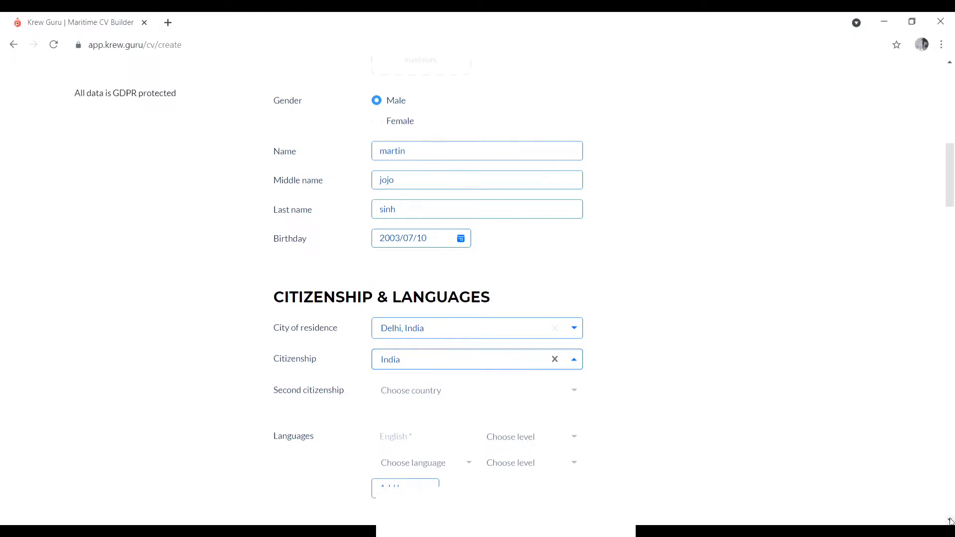
scroll(456, 368, down, 2)
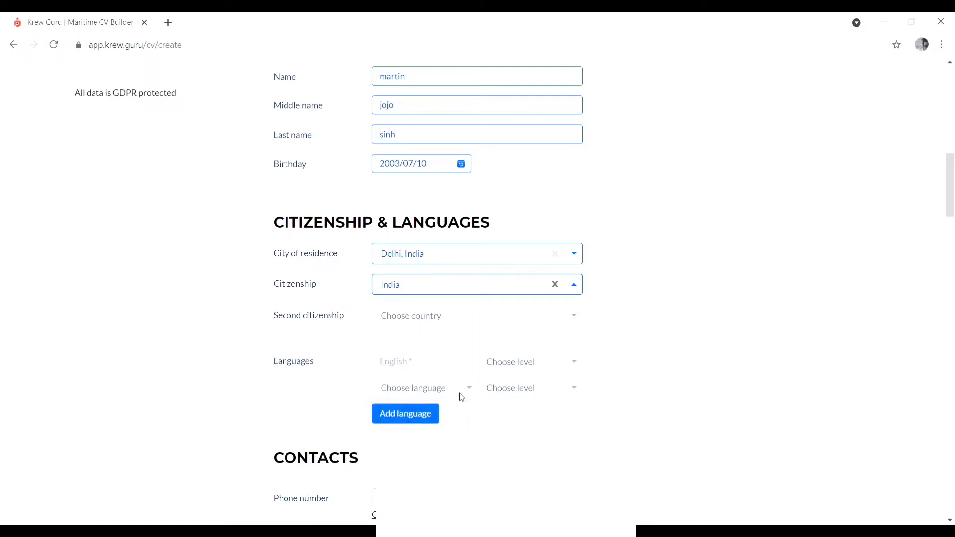
- Set the English language level to Advanced
click(577, 367)
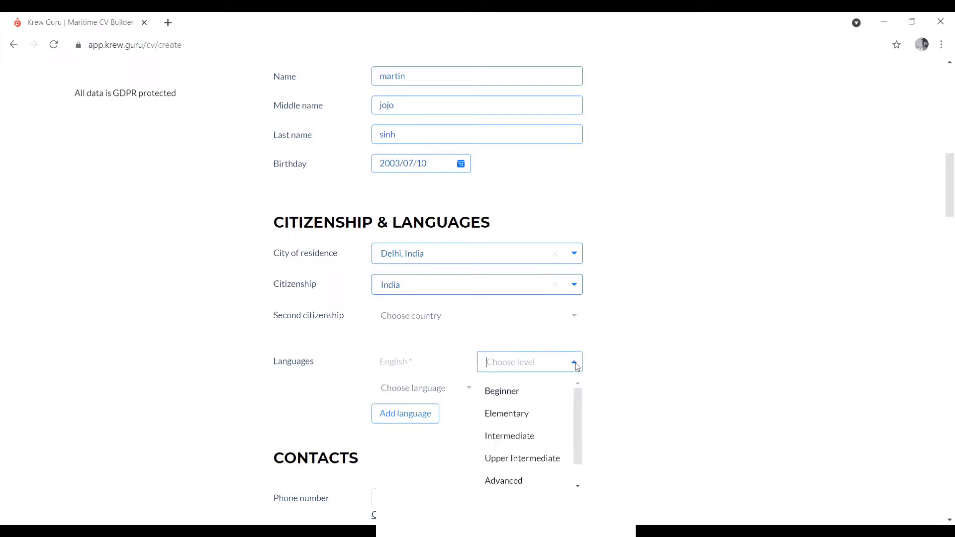
scroll(527, 435, down, 1)
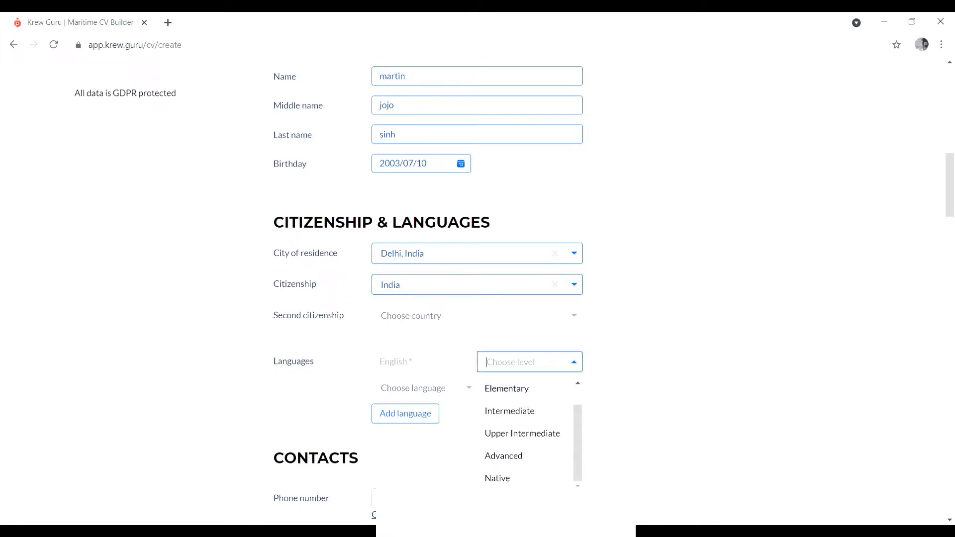
click(532, 462)
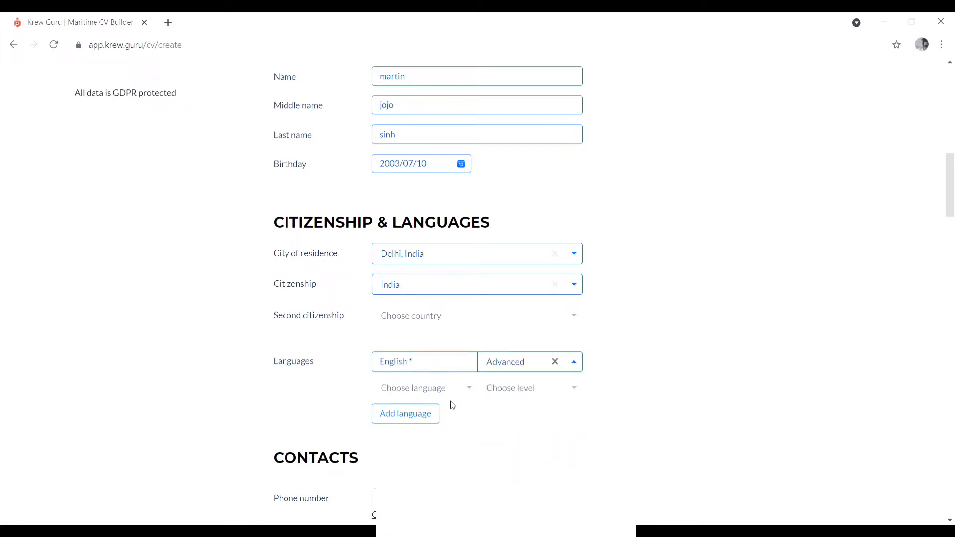
- Add Tamil as a second language at Advanced level
click(425, 414)
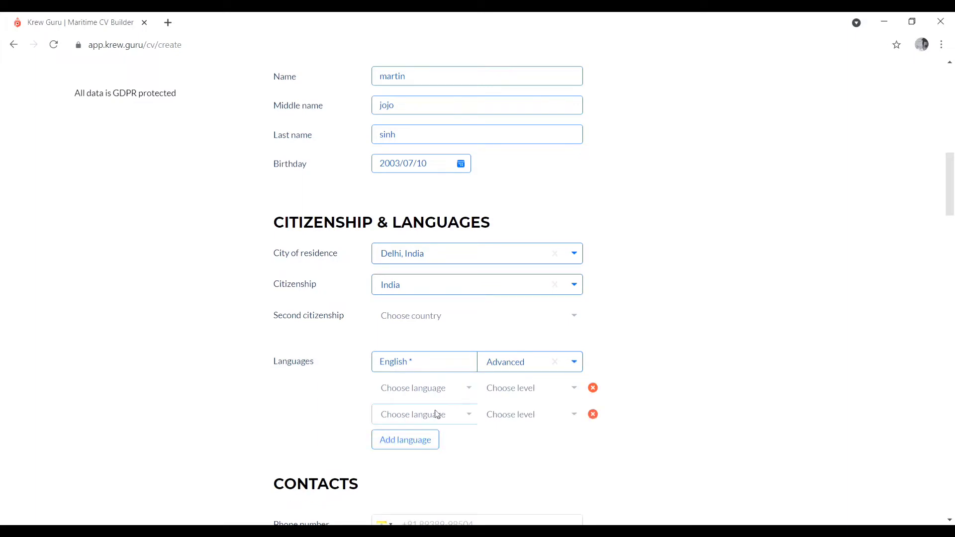
click(469, 393)
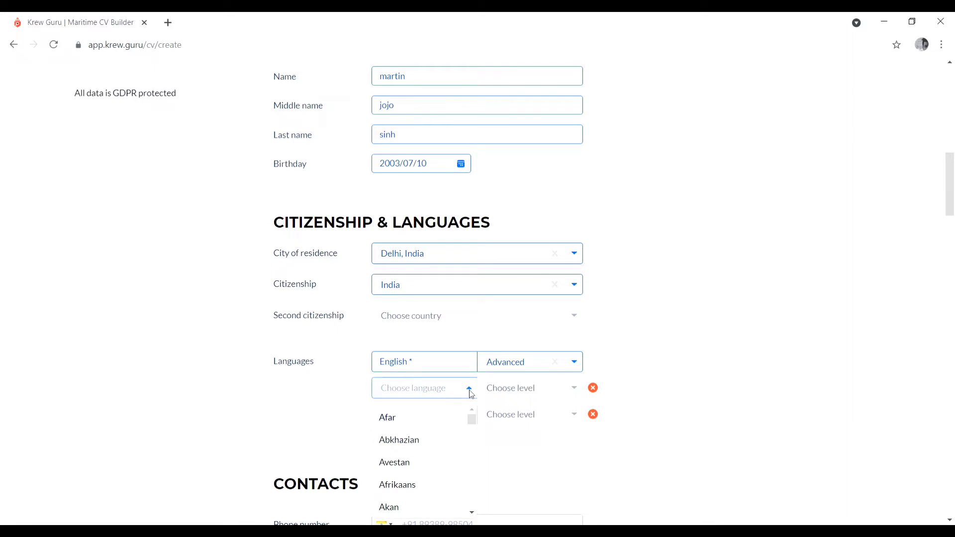
text(ta)
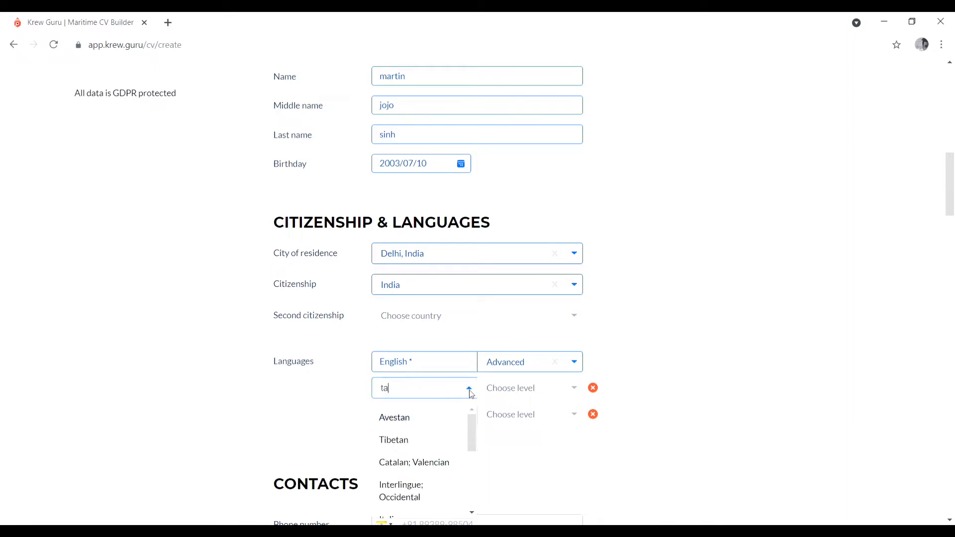
text(mi)
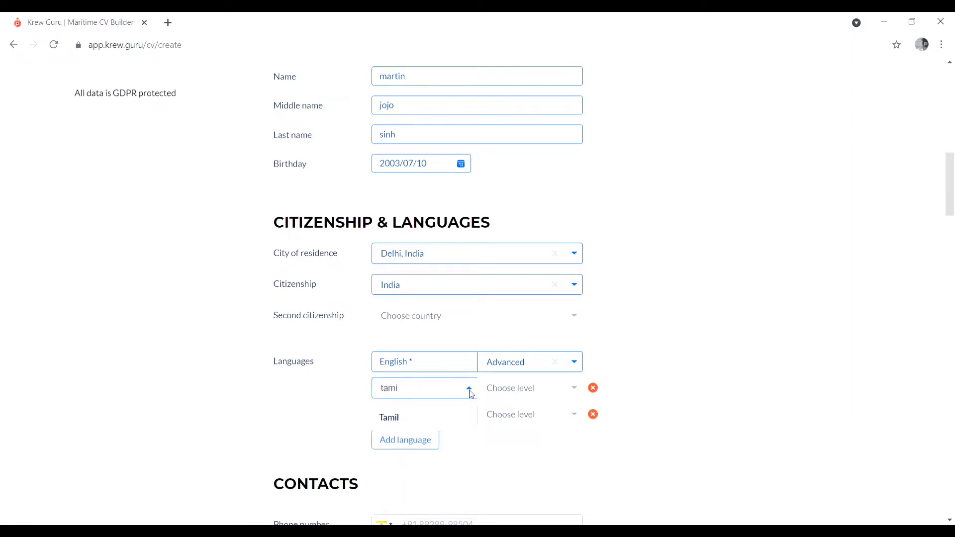
click(445, 419)
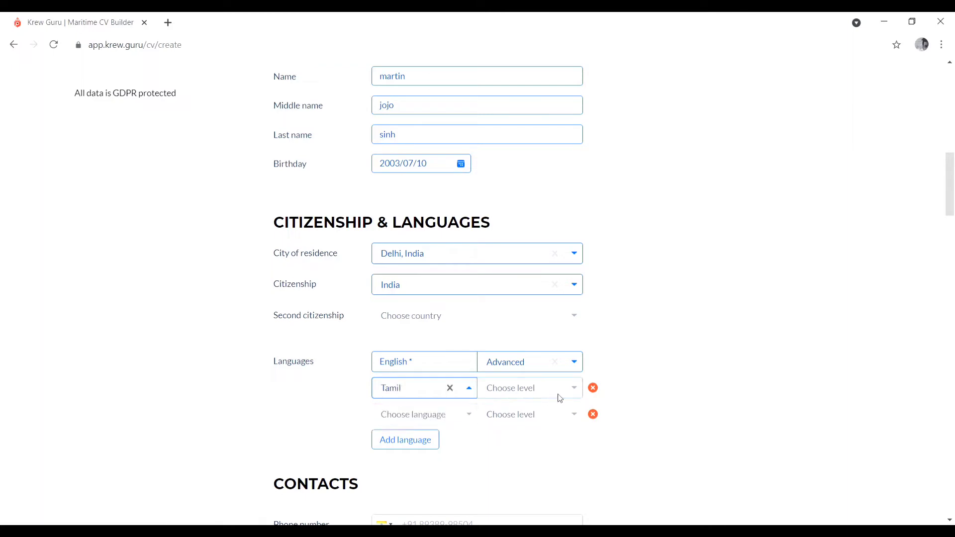
click(571, 392)
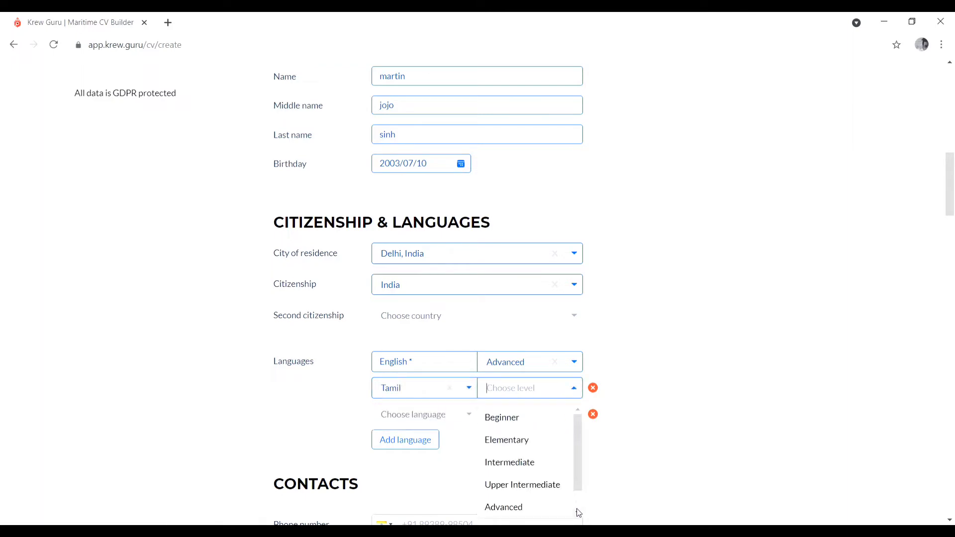
scroll(578, 512, down, 1)
click(526, 480)
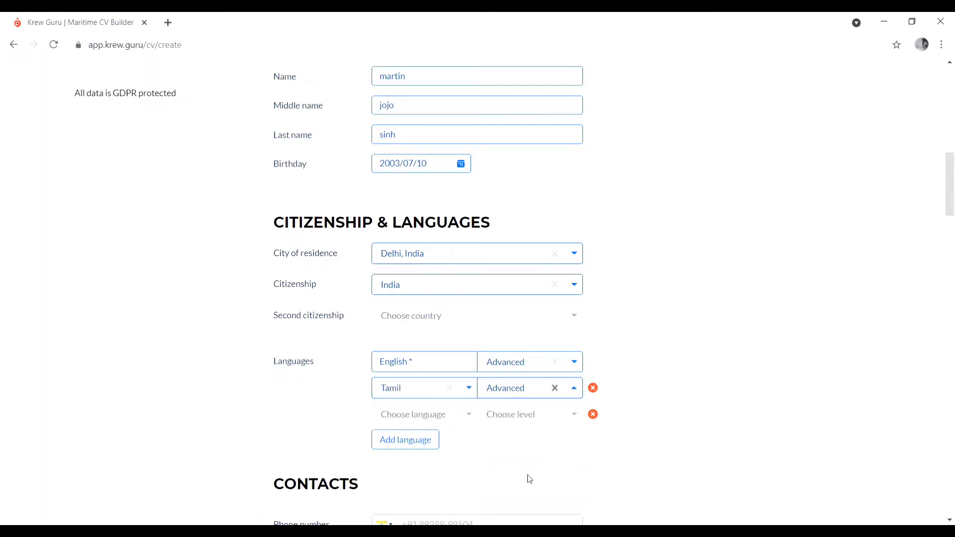
- Add Hindi as the third language and bring up its level options
click(470, 419)
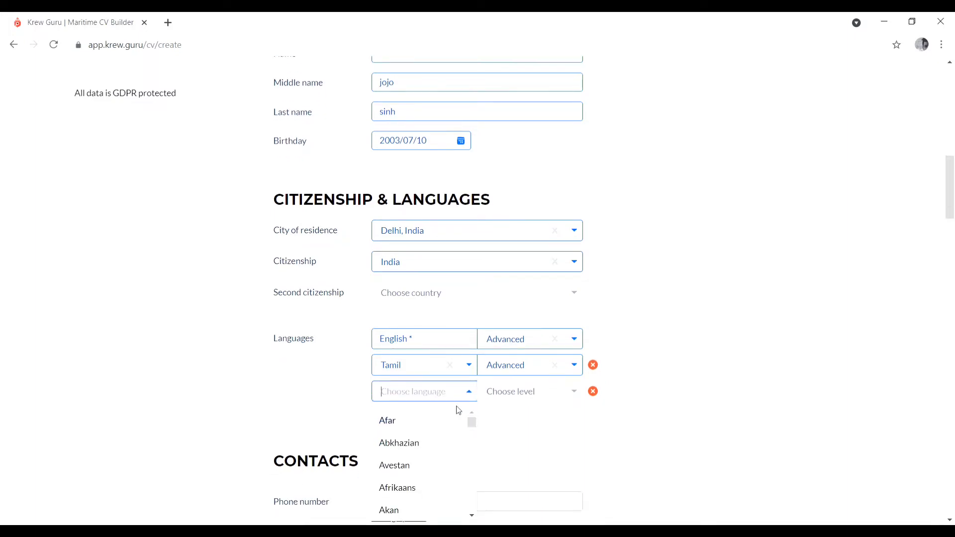
text(hin)
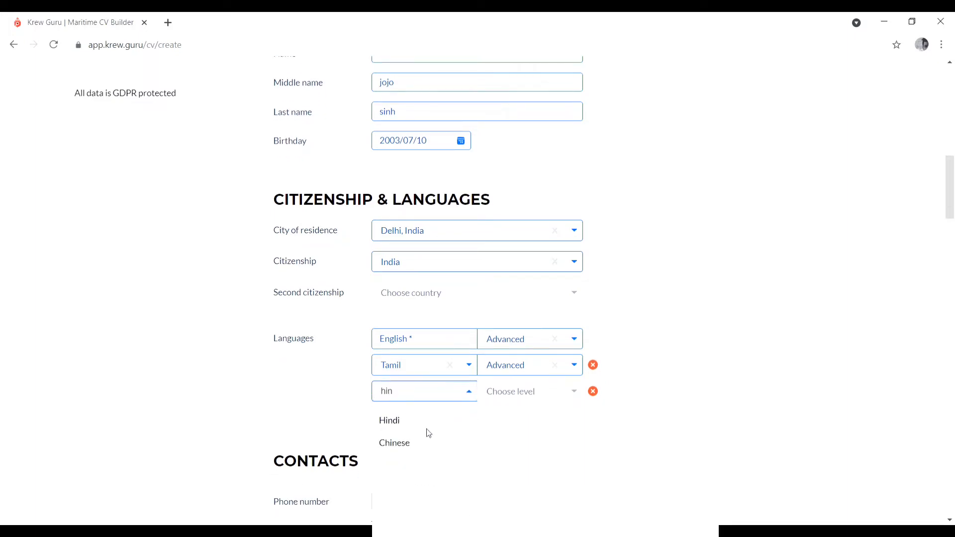
click(428, 431)
click(575, 392)
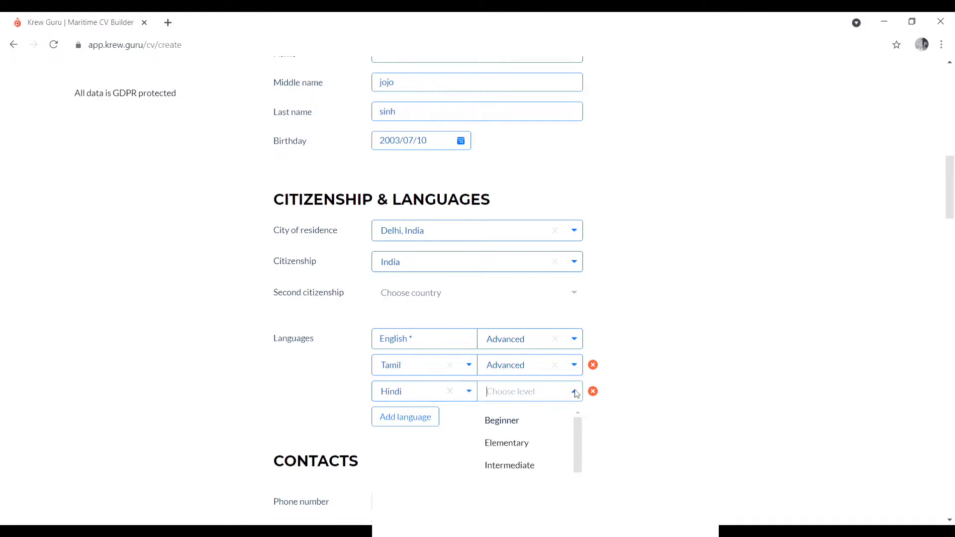
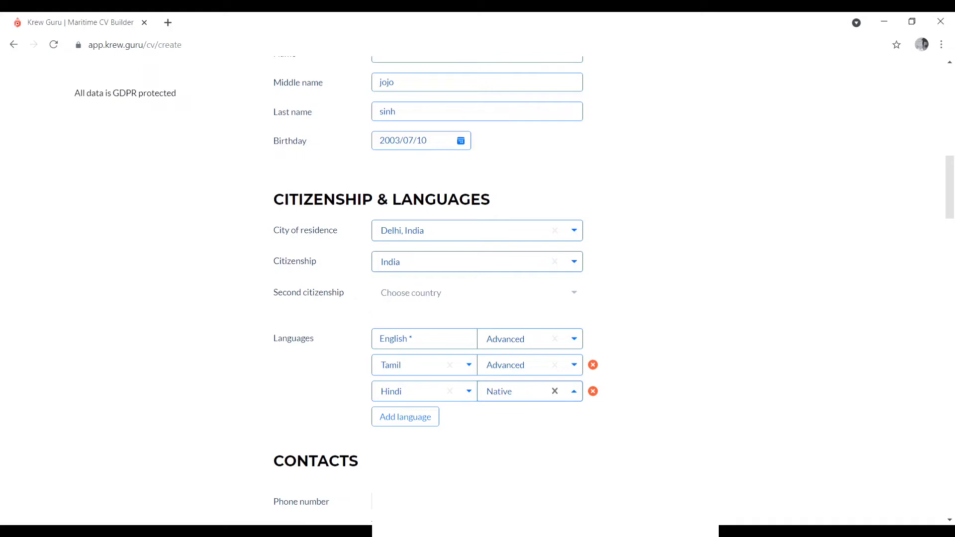
- Choose WhatsApp as the preferred messenger, leaving the Seaman's book photo unattached
scroll(577, 375, down, 4)
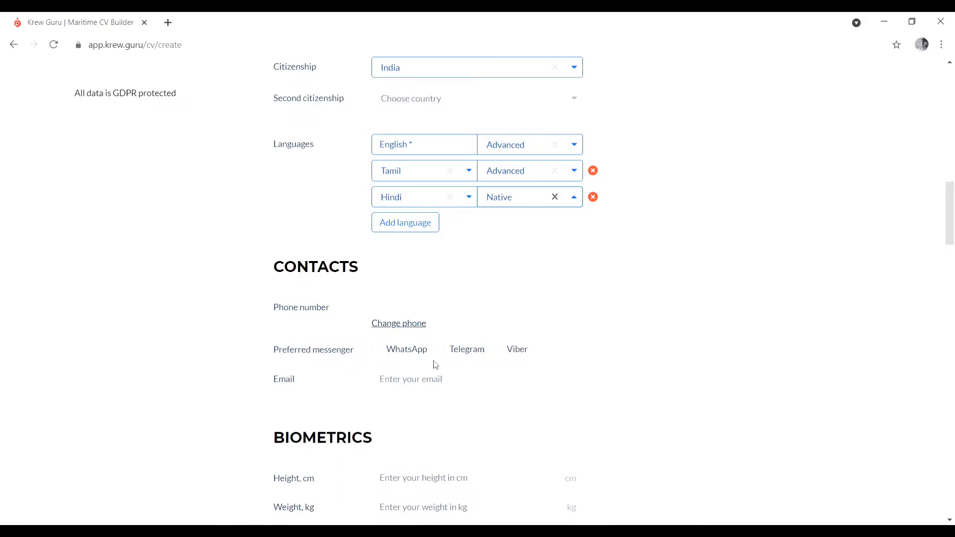
click(382, 353)
scroll(142, 91, down, 9)
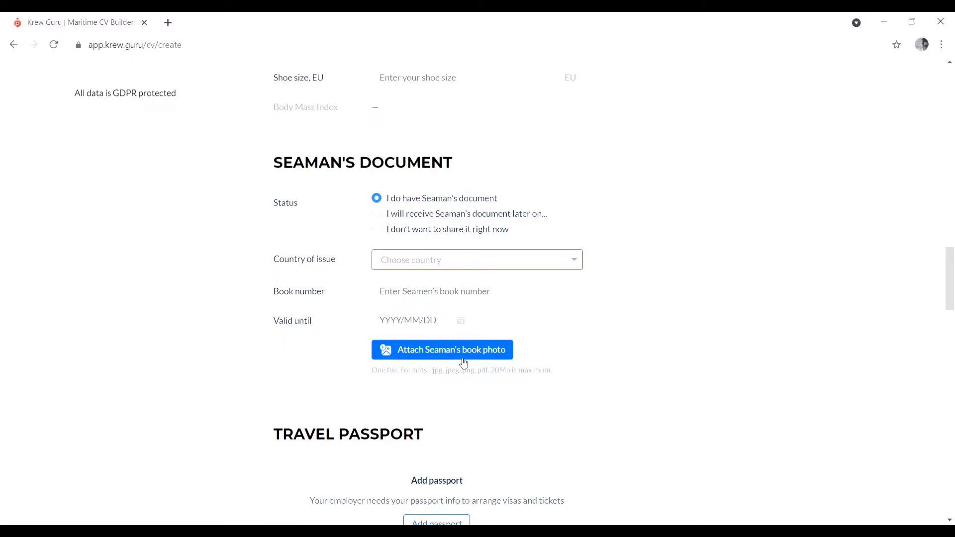
click(486, 357)
key(Escape)
scroll(458, 321, down, 3)
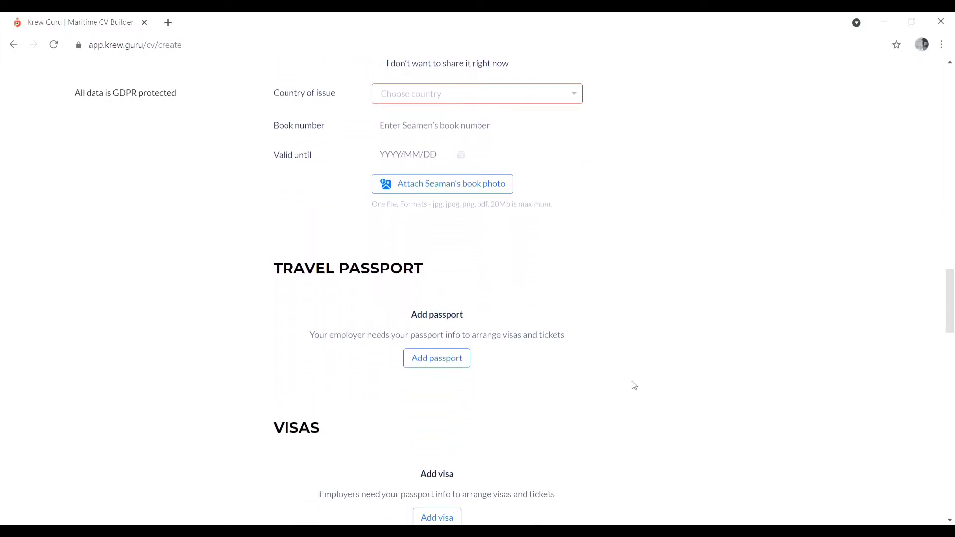
scroll(948, 515, down, 1)
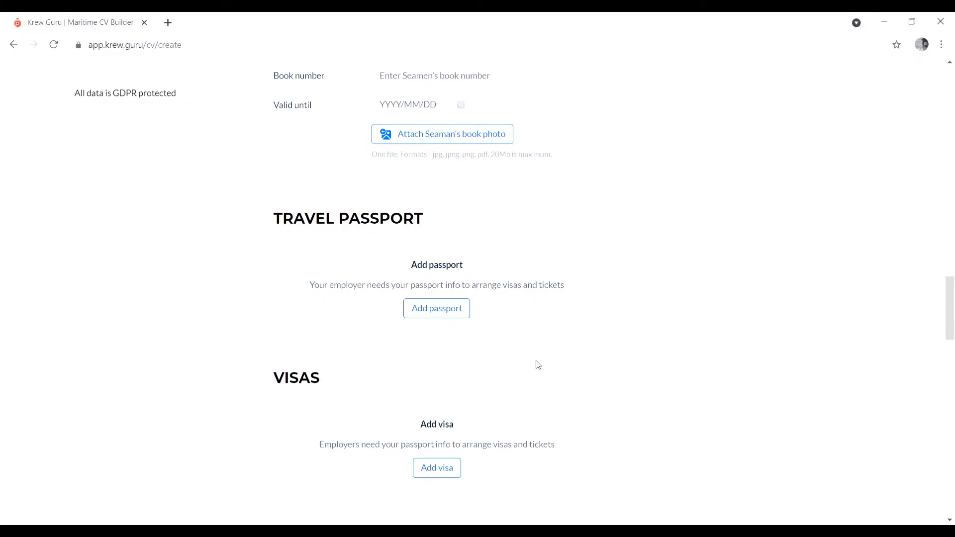
click(440, 317)
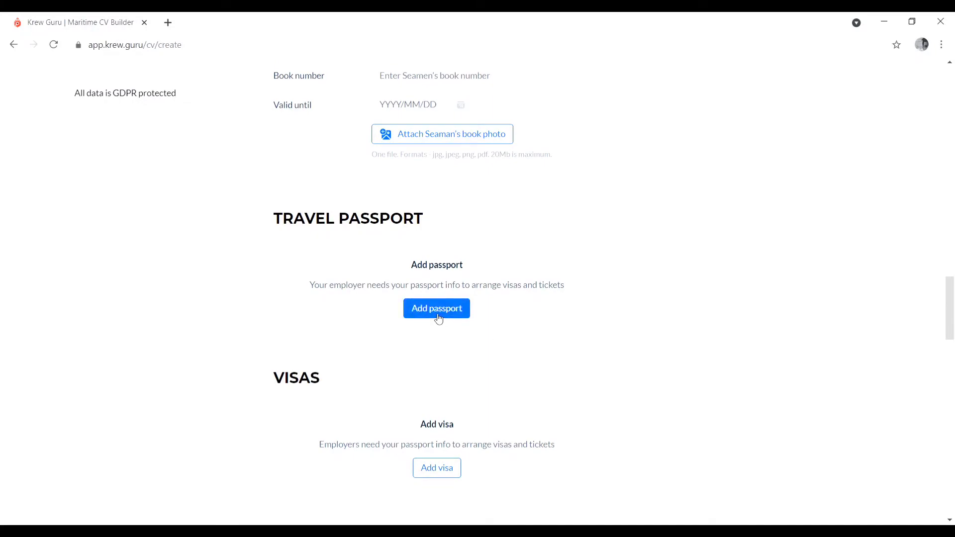
click(438, 319)
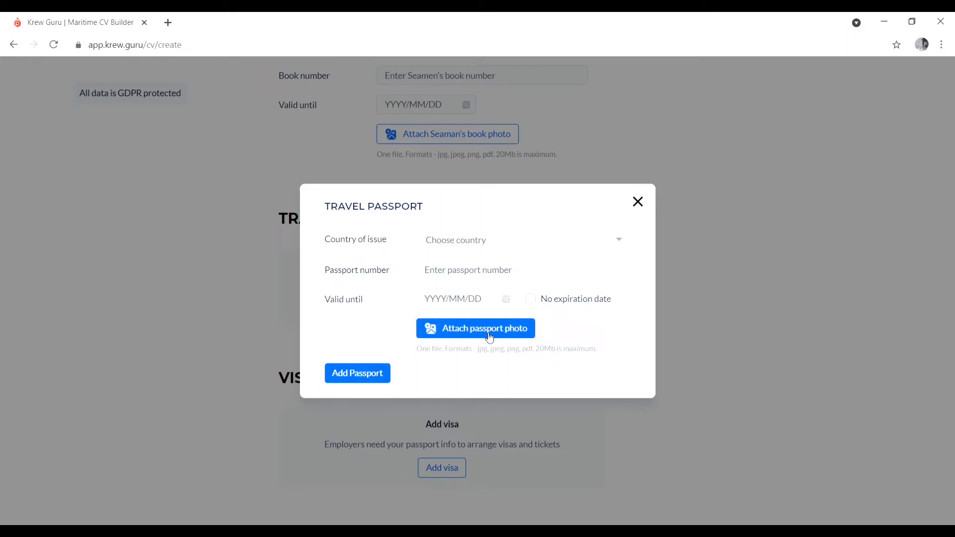
click(637, 203)
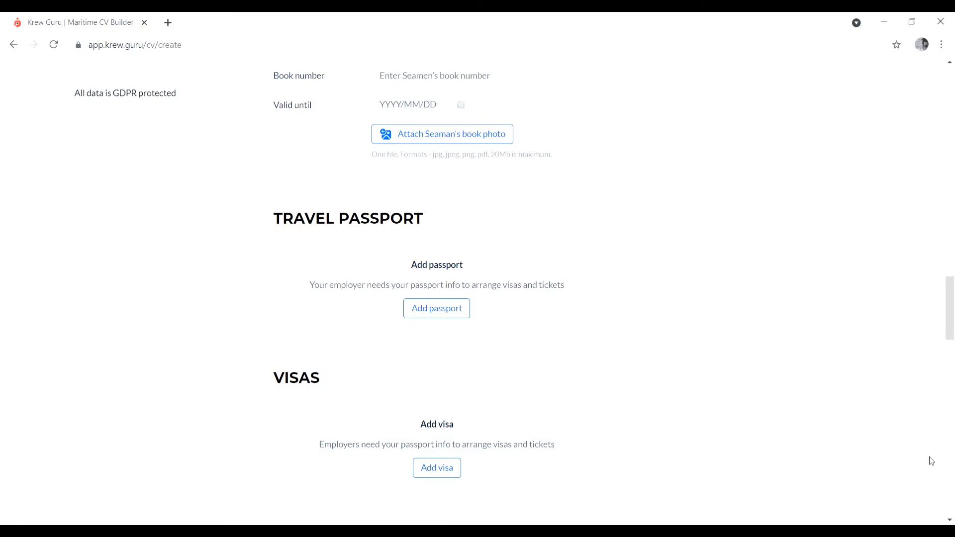
scroll(947, 522, down, 3)
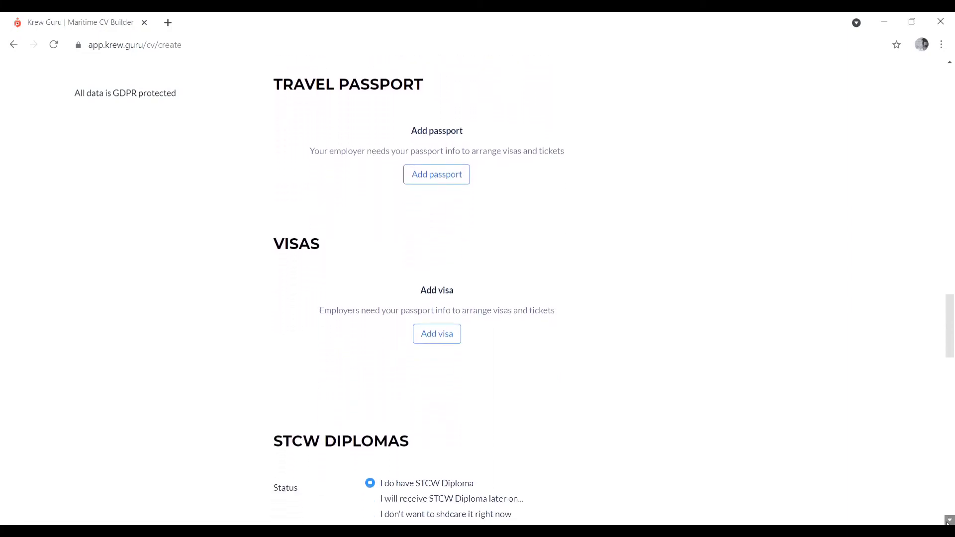
click(428, 326)
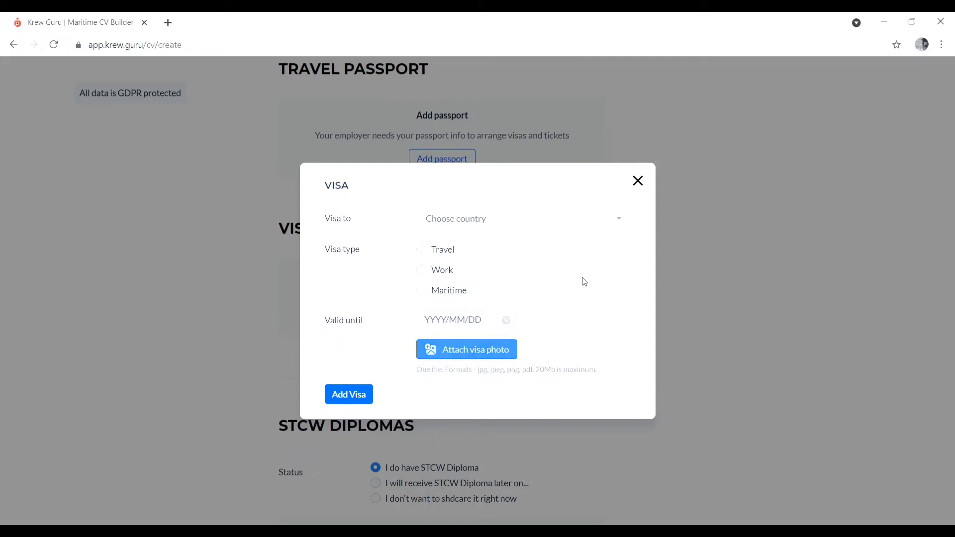
click(638, 182)
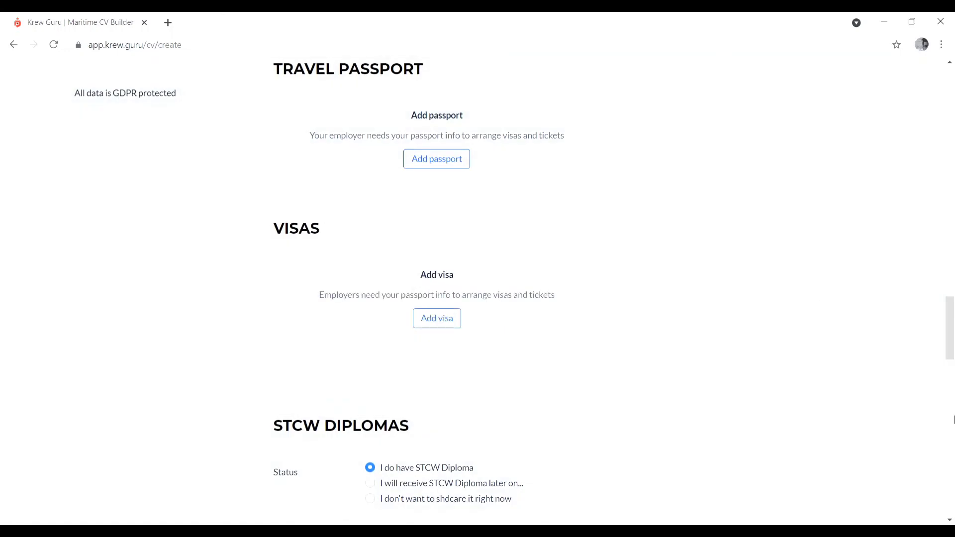
scroll(950, 521, down, 5)
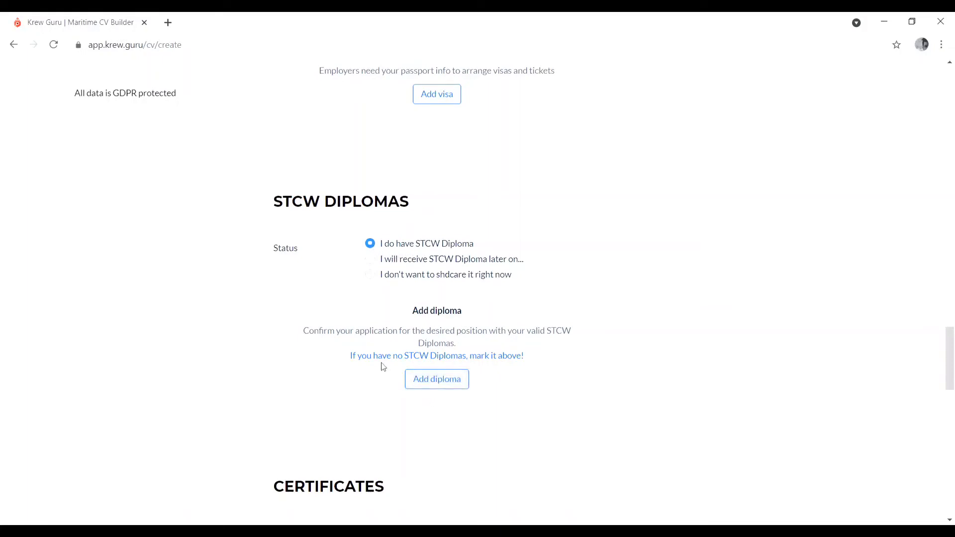
click(449, 383)
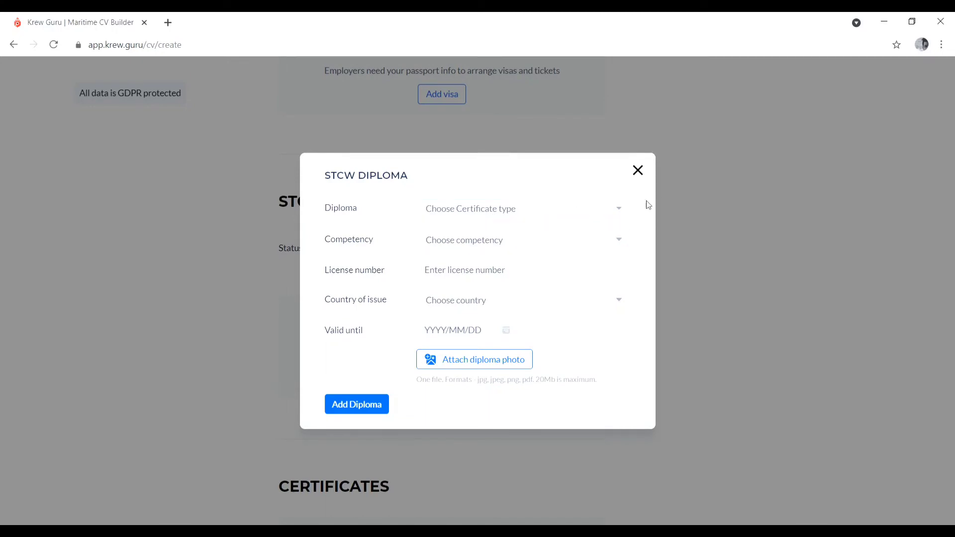
click(620, 209)
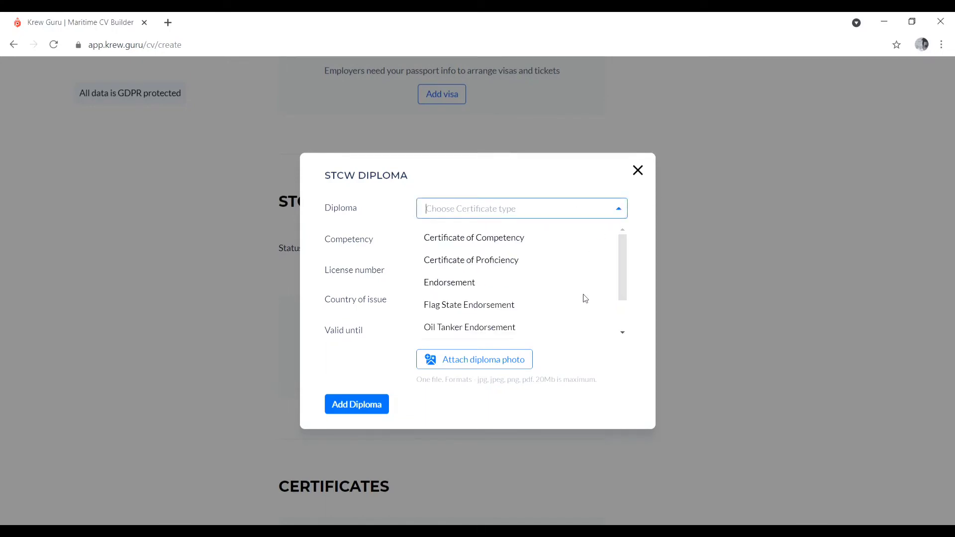
click(622, 334)
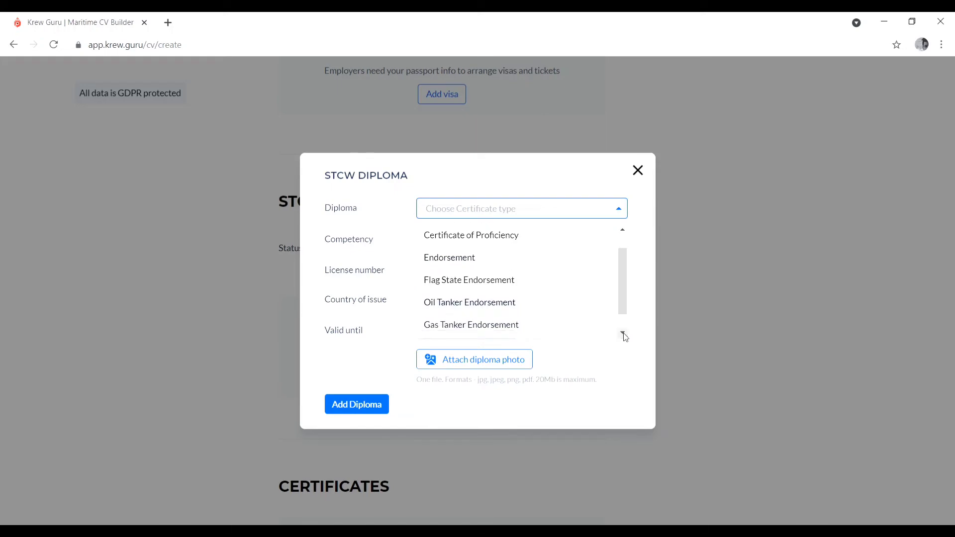
click(623, 334)
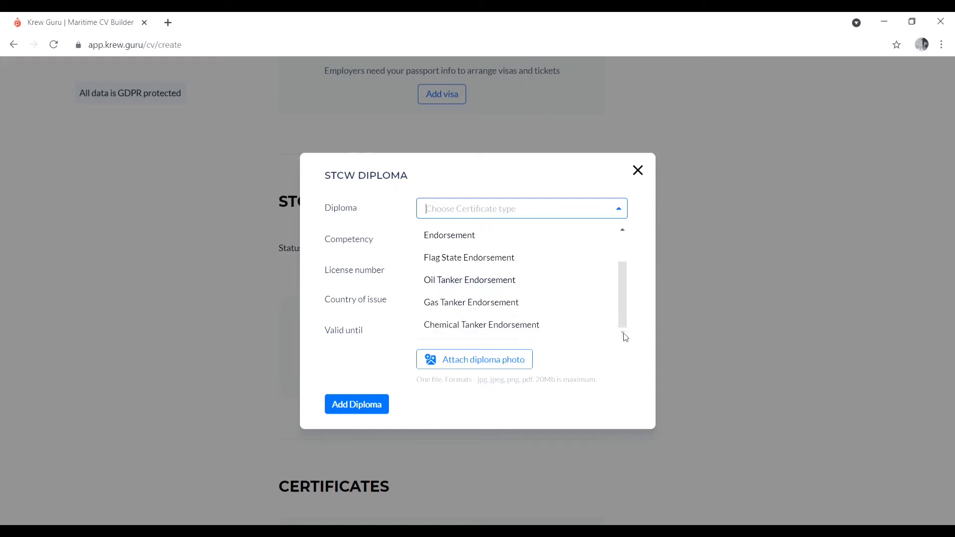
click(637, 184)
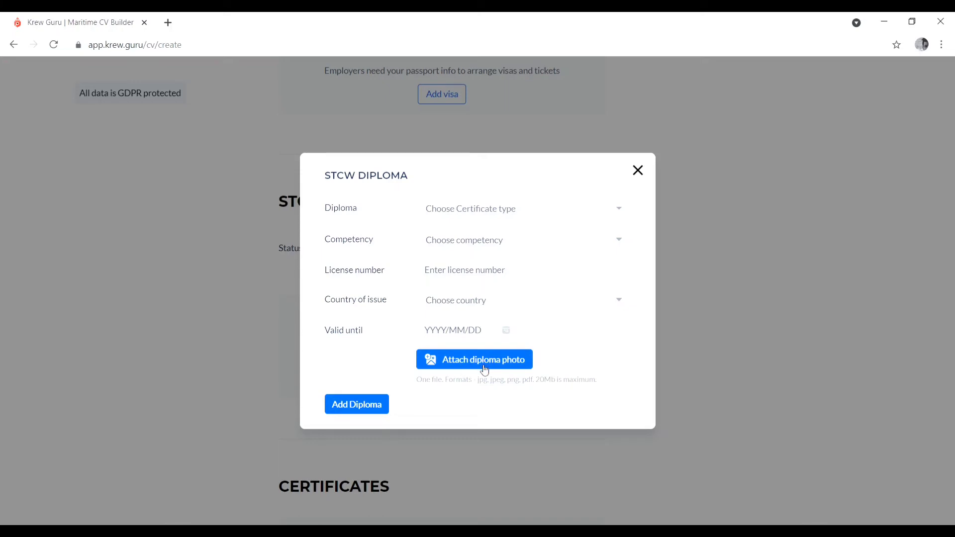
click(638, 171)
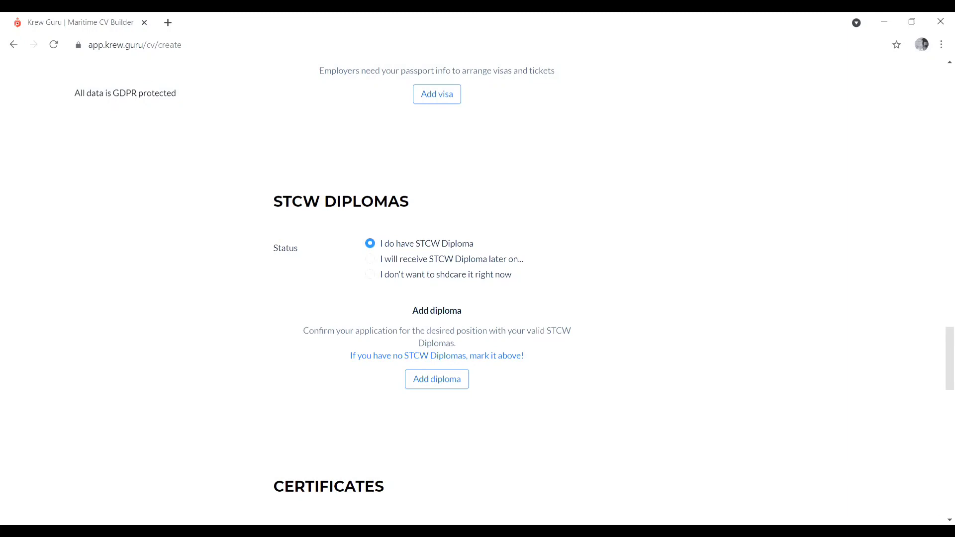
drag(949, 519, 950, 519)
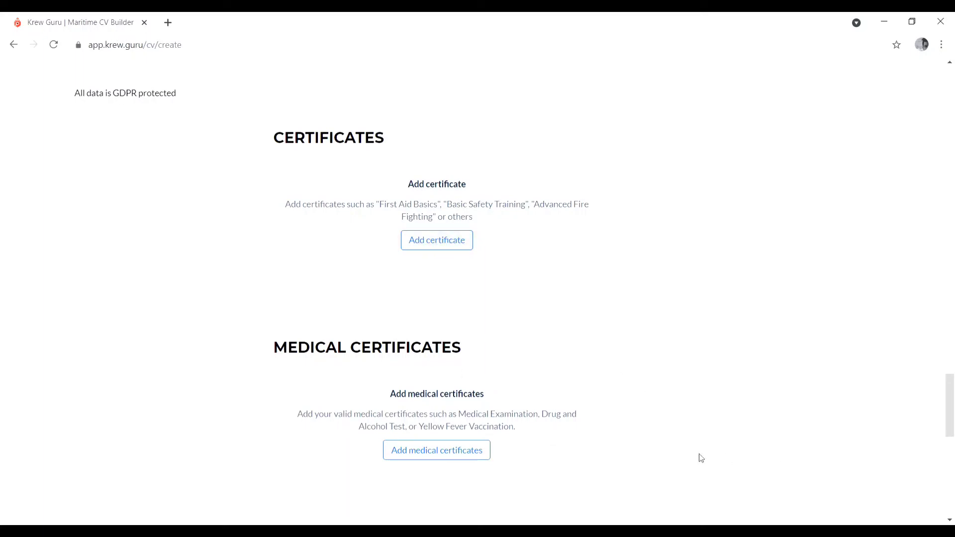
click(429, 246)
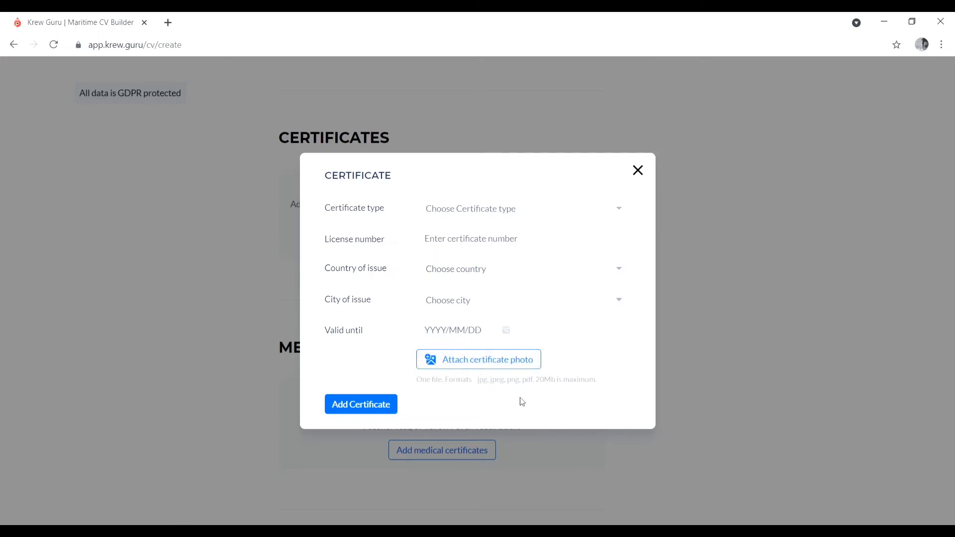
click(637, 171)
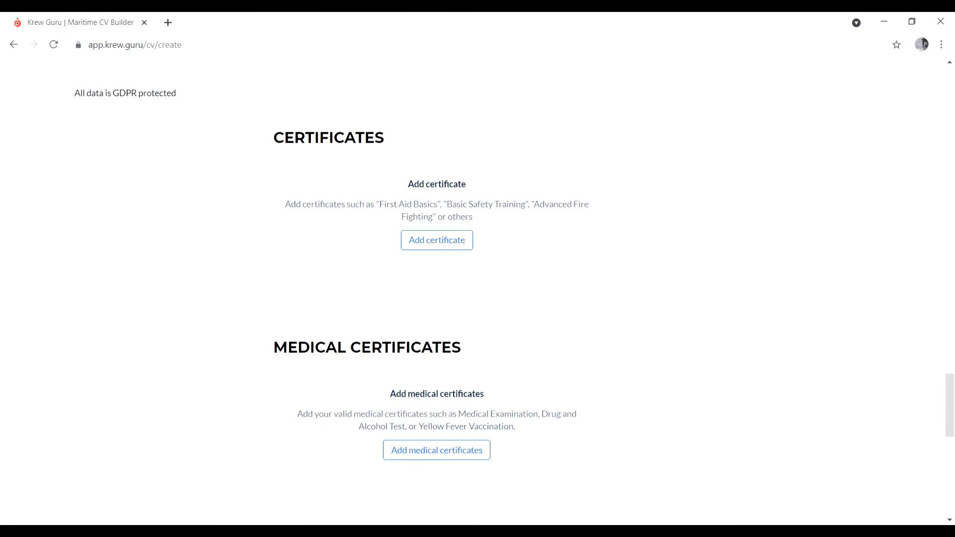
scroll(949, 521, down, 3)
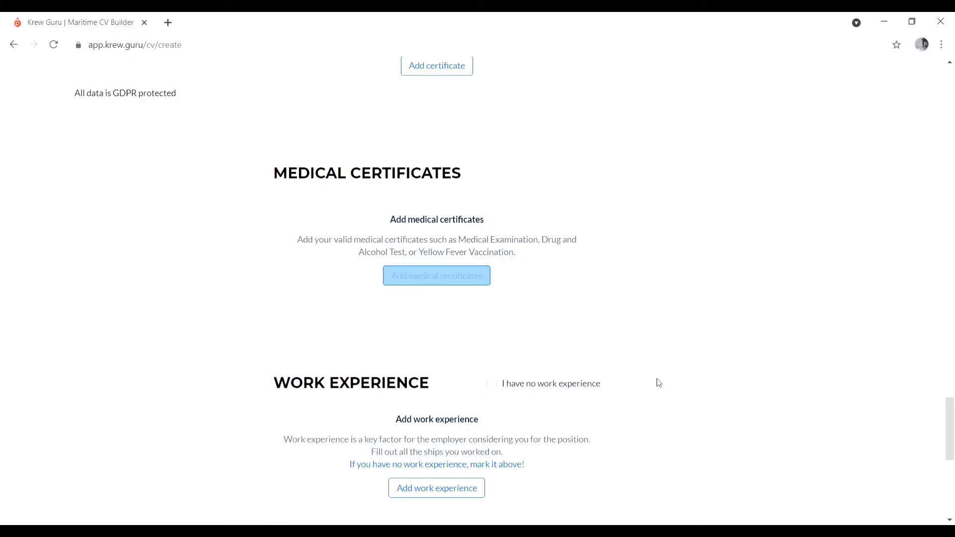
drag(947, 522, 753, 391)
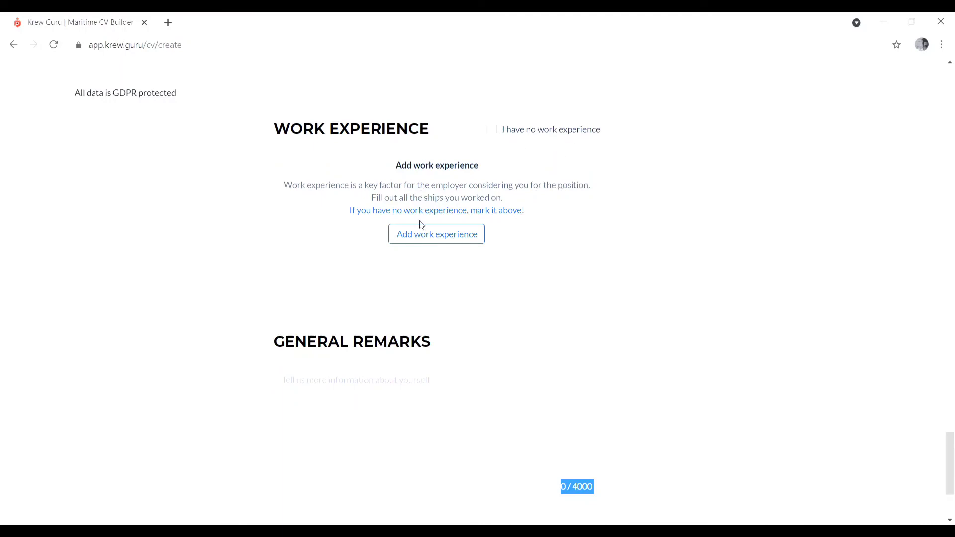
click(495, 133)
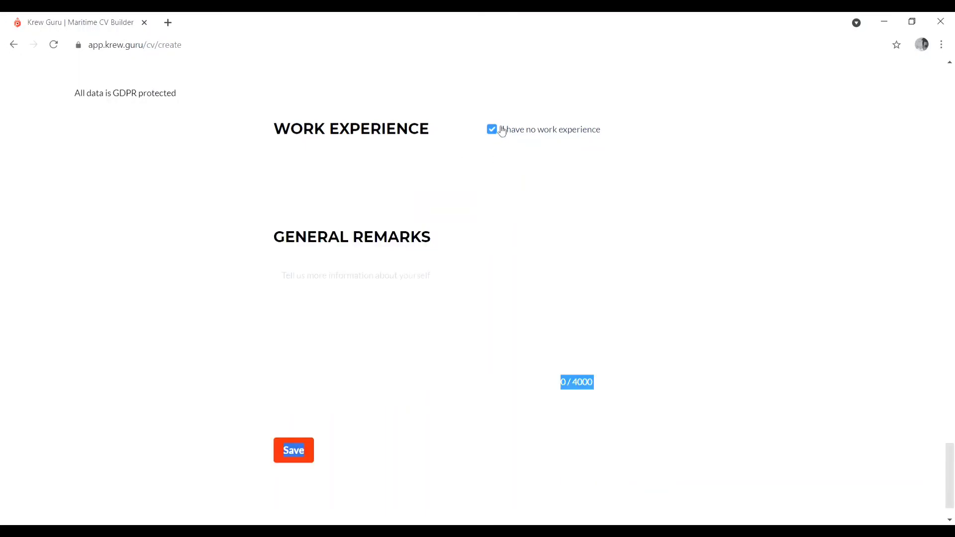
click(492, 129)
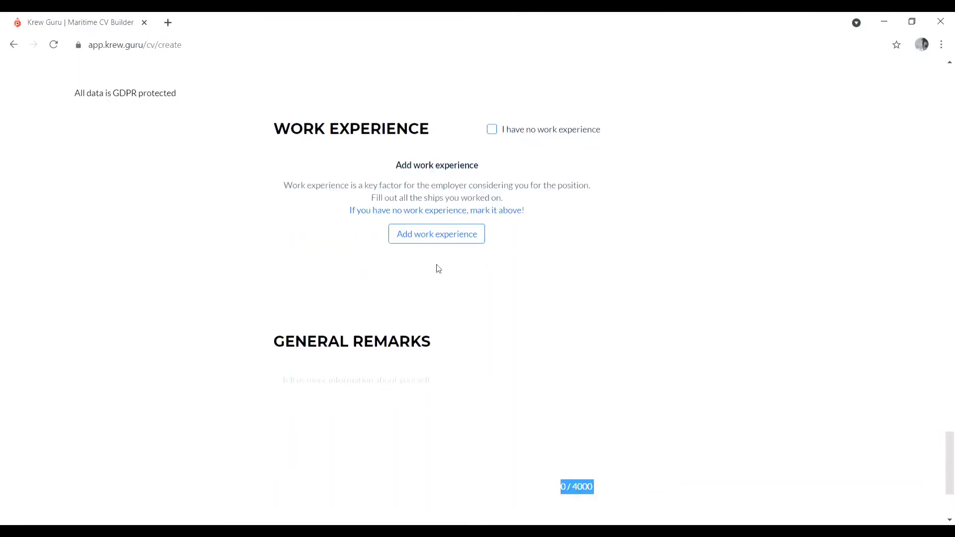
click(454, 237)
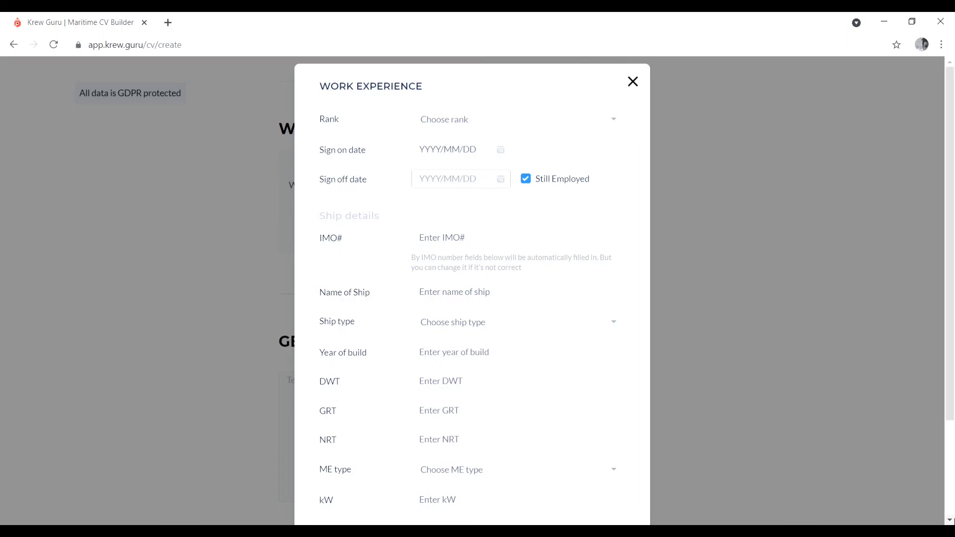
scroll(597, 398, down, 3)
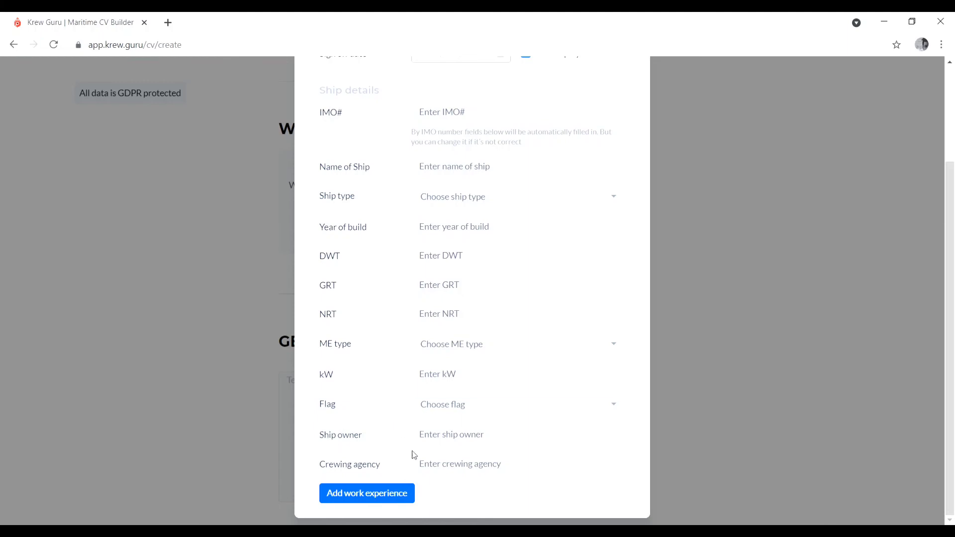
click(951, 68)
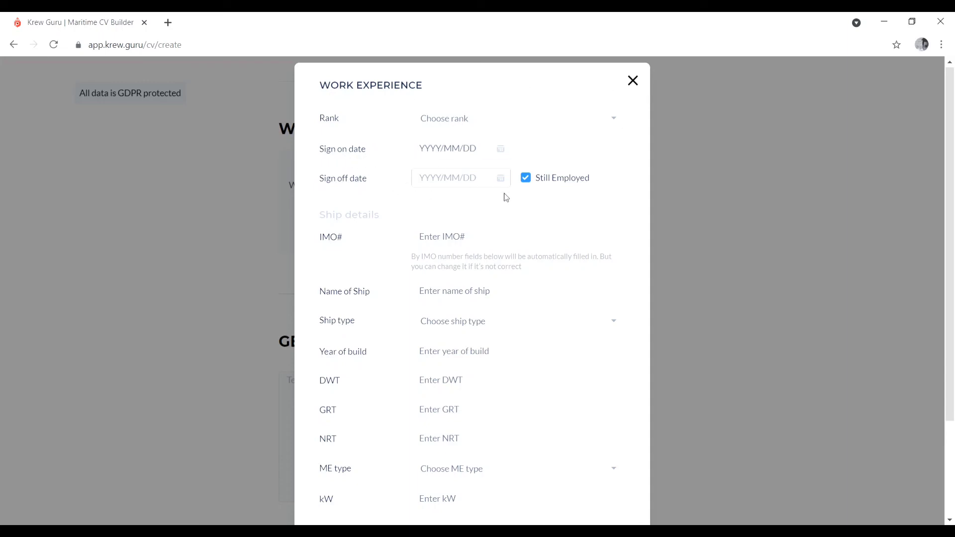
click(632, 81)
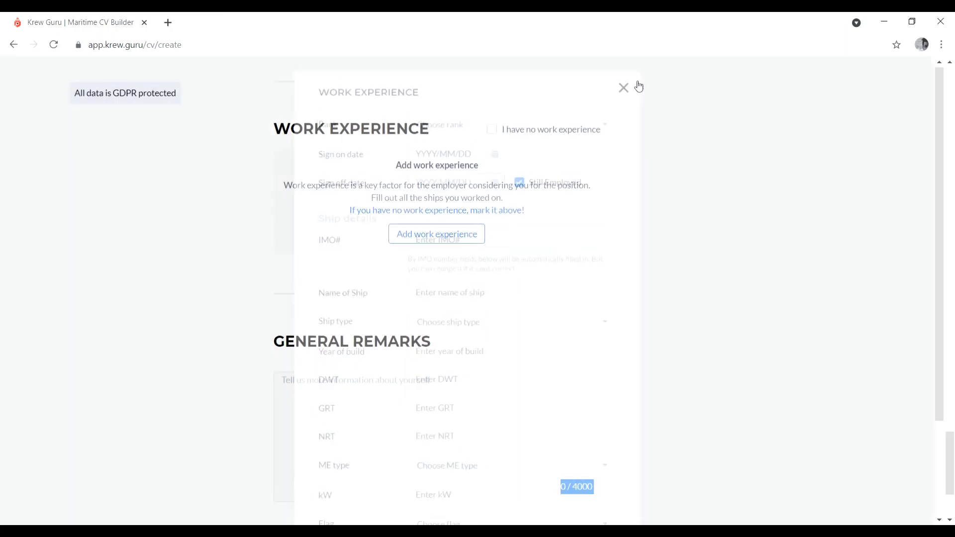
scroll(659, 207, down, 3)
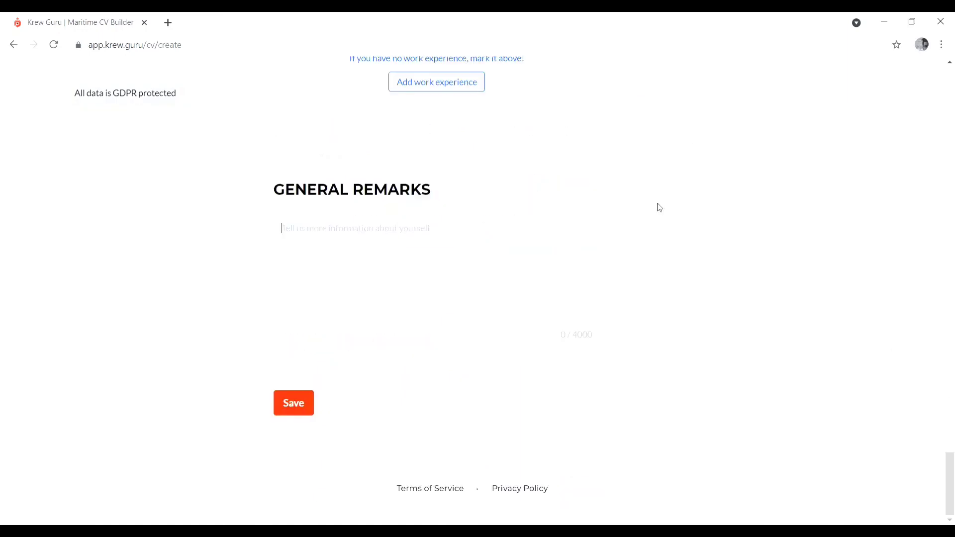
- Enter 'ckhglj vjvjhnkb' as the general remark and save the CV
click(408, 260)
text(ckhglj vjvjhnkbkg)
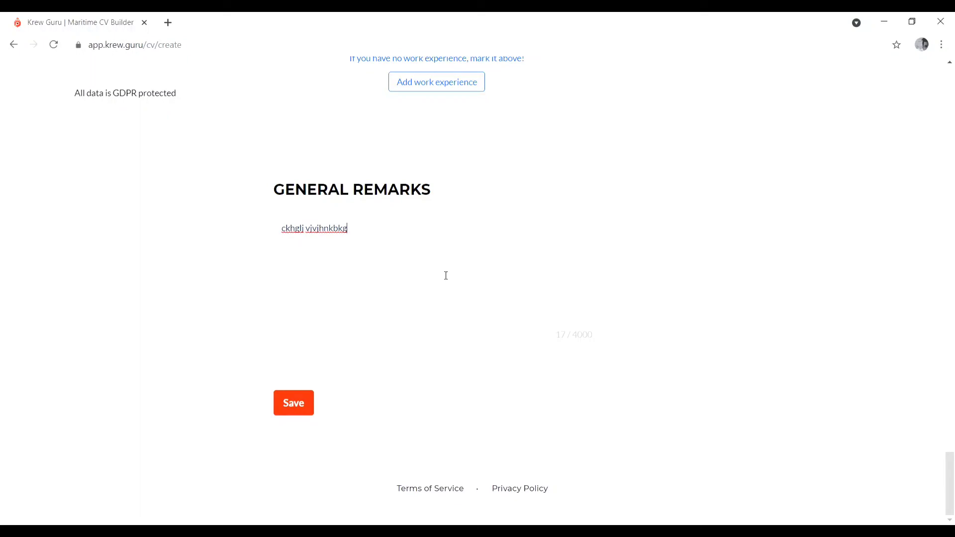
click(301, 416)
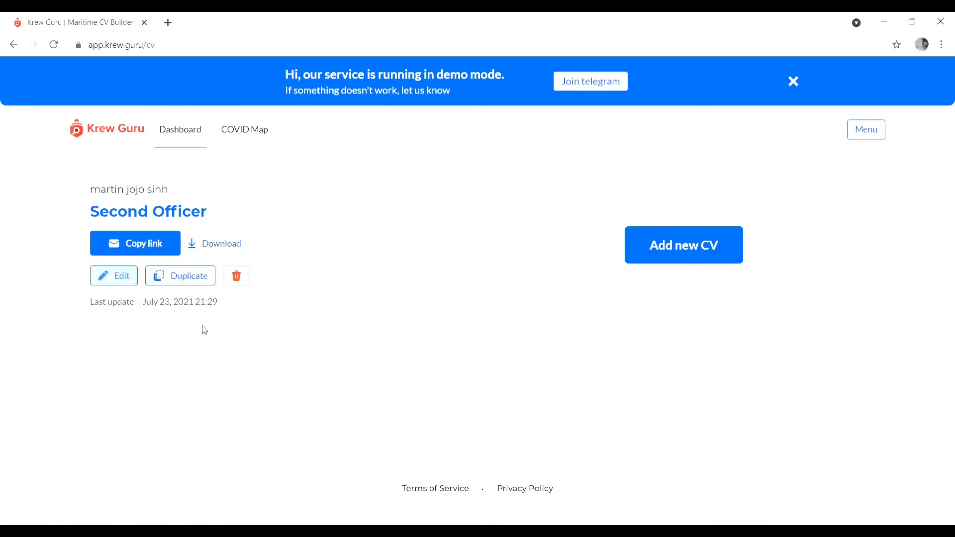
- Reopen the Second Officer CV, review it down to General Remarks, and save it unchanged
click(116, 277)
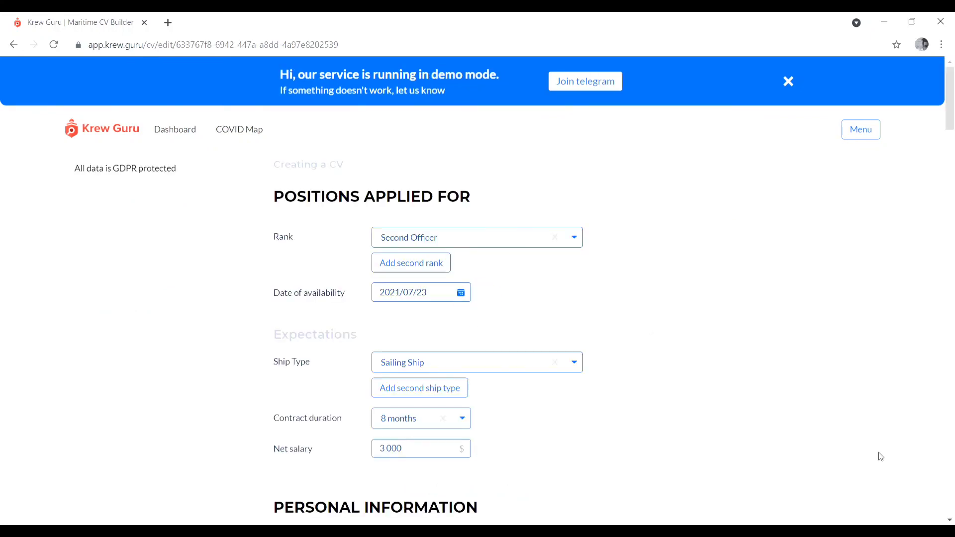
click(949, 521)
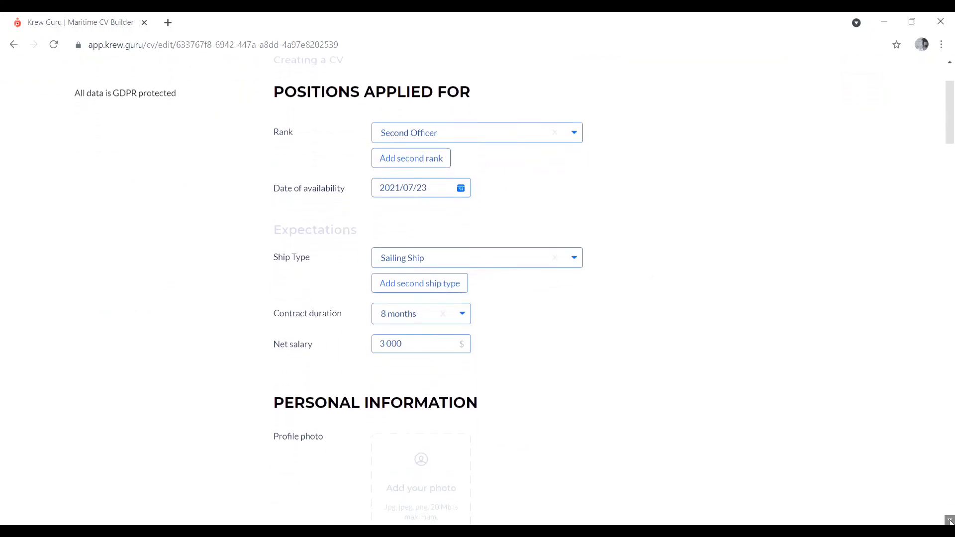
drag(949, 520, 949, 521)
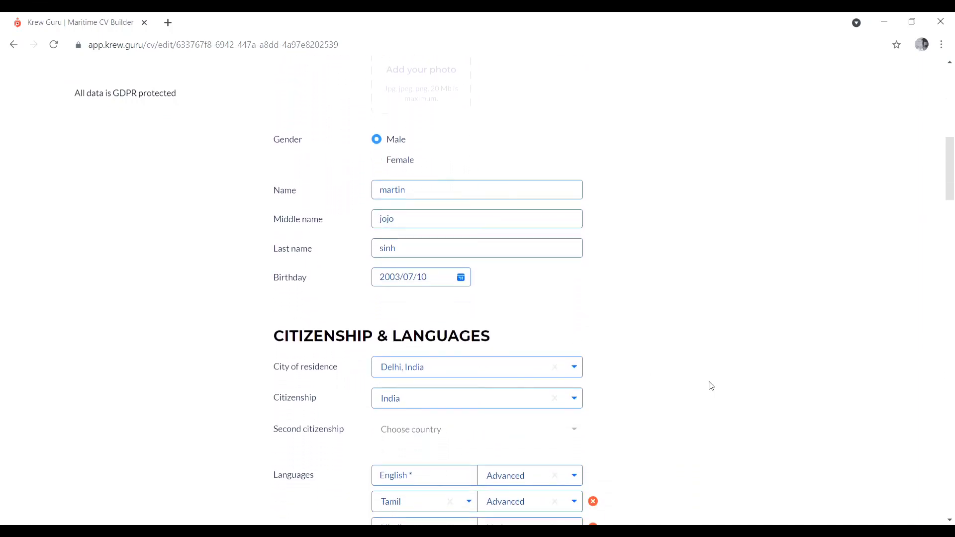
drag(951, 184, 940, 497)
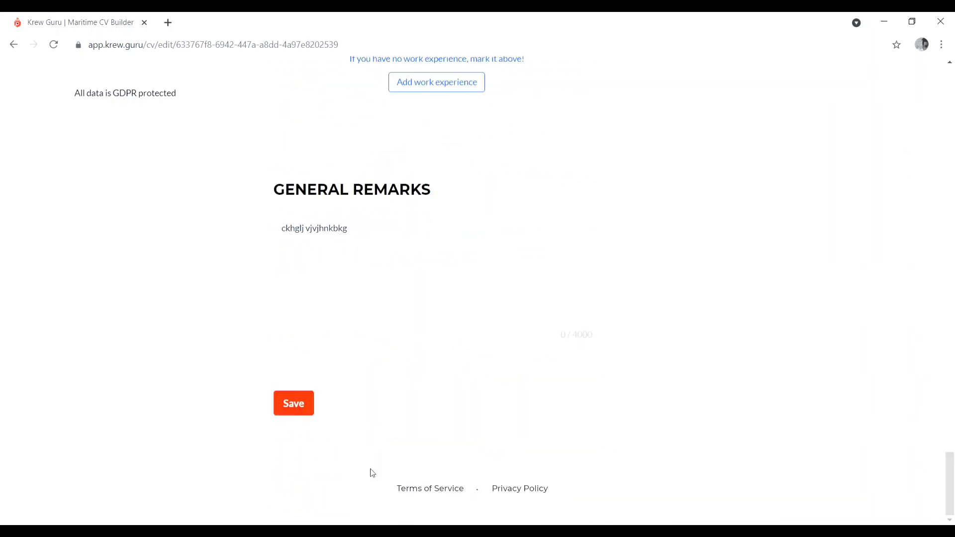
click(297, 403)
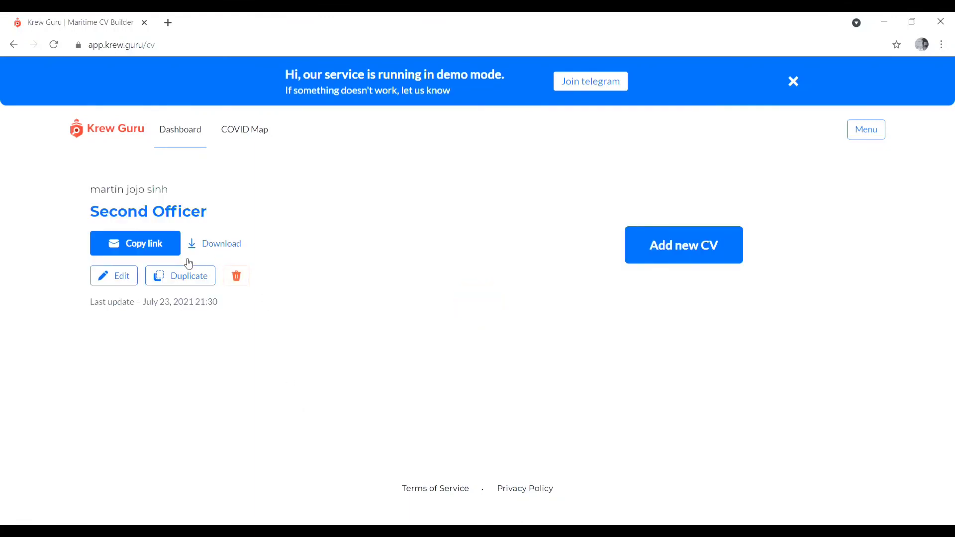
click(237, 278)
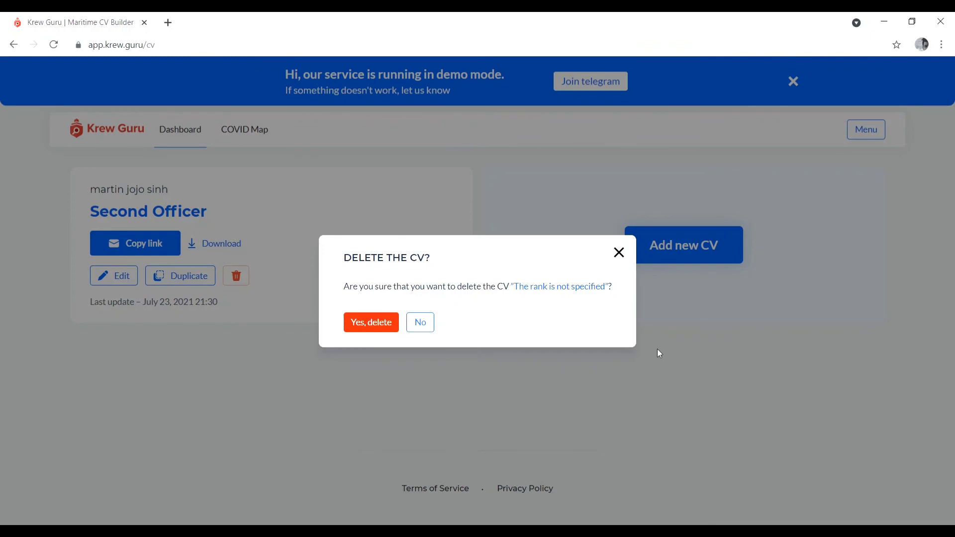
click(619, 252)
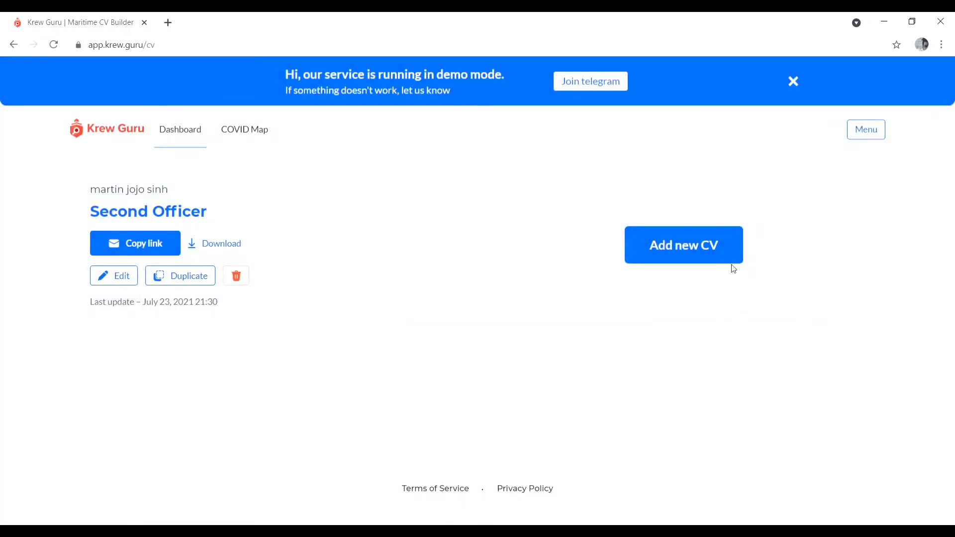